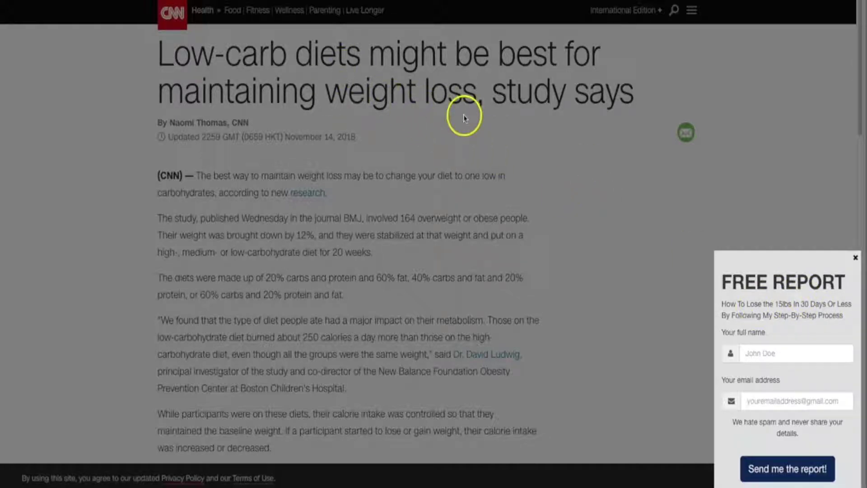
pyautogui.moveTo(735, 304); pyautogui.dragTo(792, 304)
pyautogui.click(571, 199)
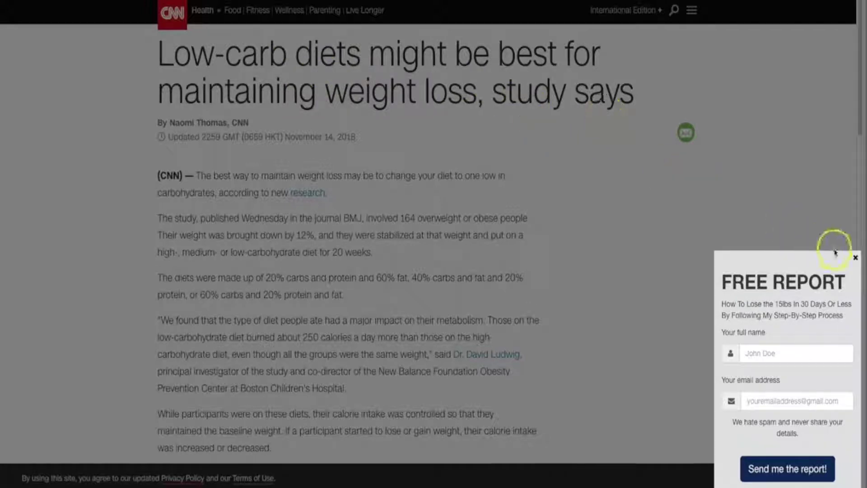
pyautogui.click(856, 257)
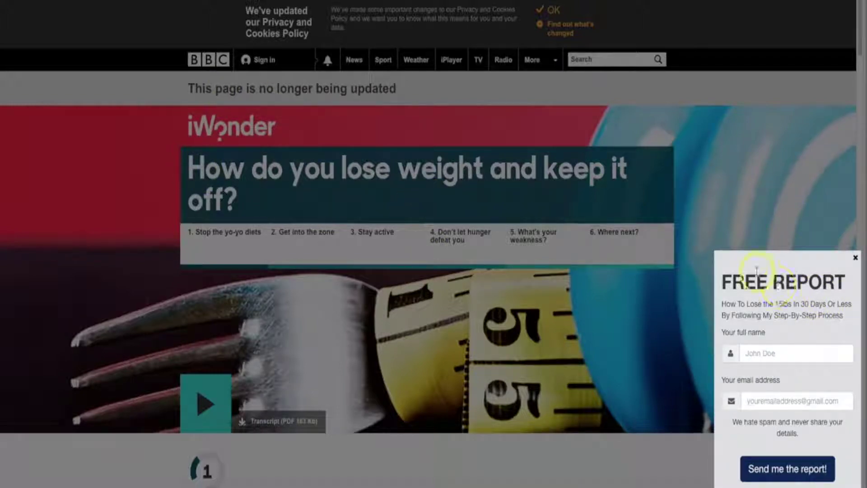
# Close the BBC page's FREE REPORT popup and scroll to the News Chief fishing article link
pyautogui.tripleClick(788, 312)
pyautogui.click(788, 311)
pyautogui.click(855, 257)
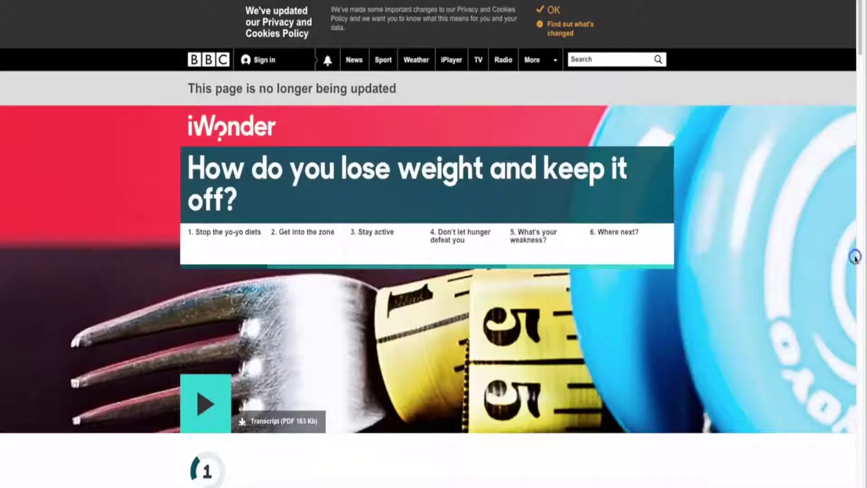
pyautogui.scroll(-2, 578, 185)
pyautogui.scroll(-4, 580, 187)
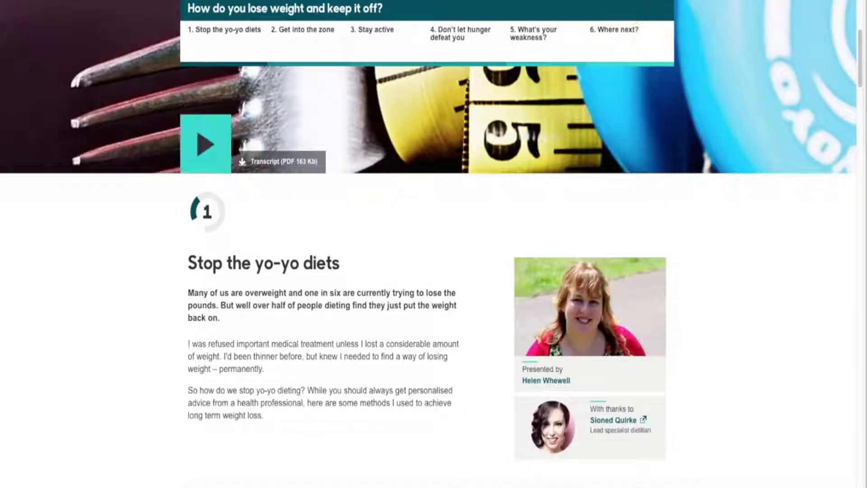
pyautogui.scroll(6, 574, 208)
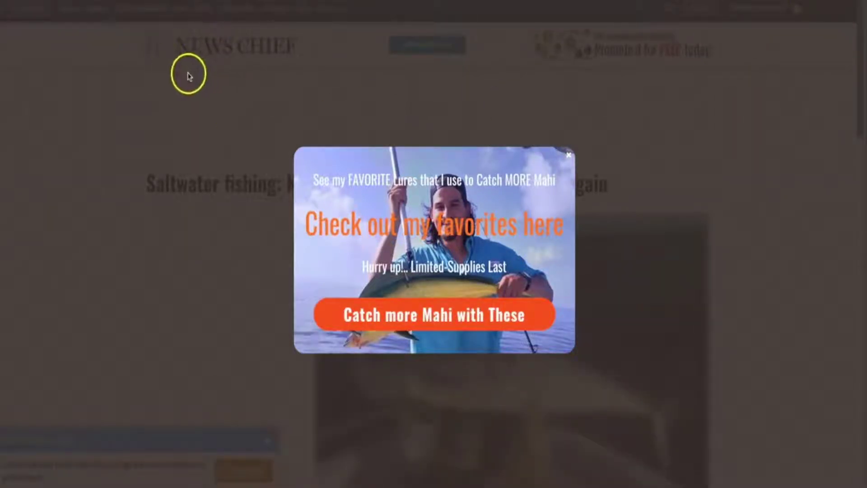
# Dismiss the Mahi lures popup and scroll through the saltwater fishing article
pyautogui.click(212, 115)
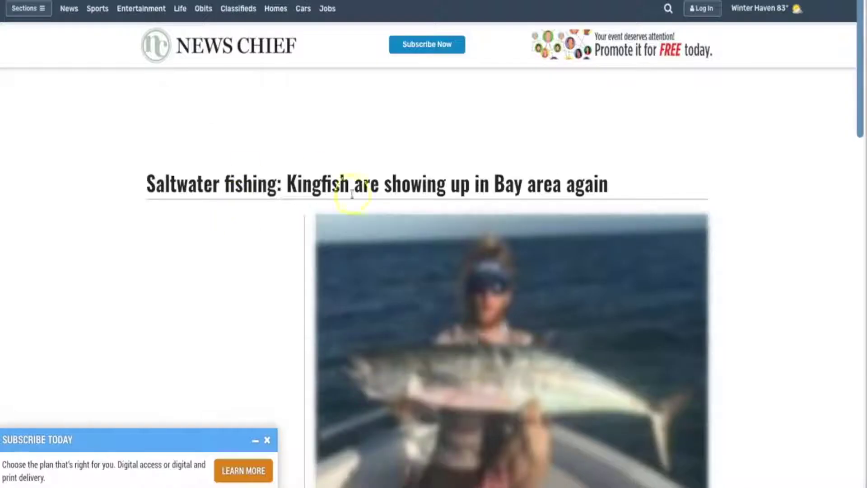
pyautogui.scroll(-2, 484, 217)
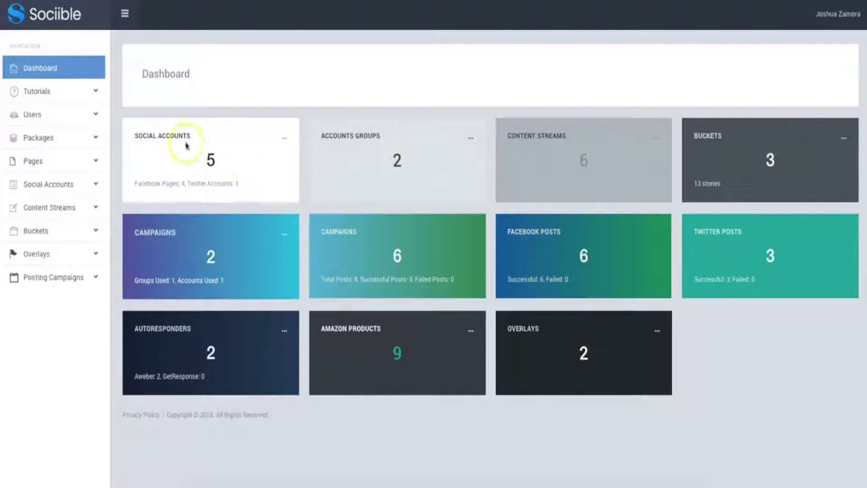
# Expand Social Accounts and Content Streams in the sidebar and start a new content stream
pyautogui.click(67, 183)
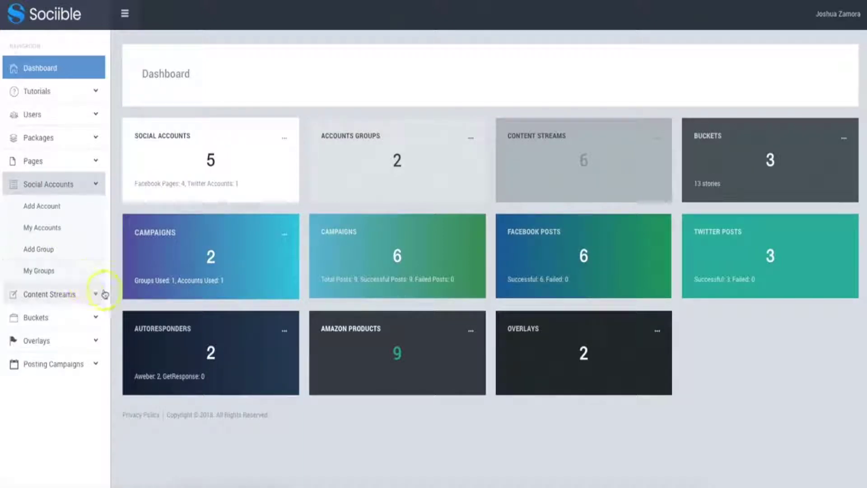
pyautogui.click(70, 296)
pyautogui.click(59, 230)
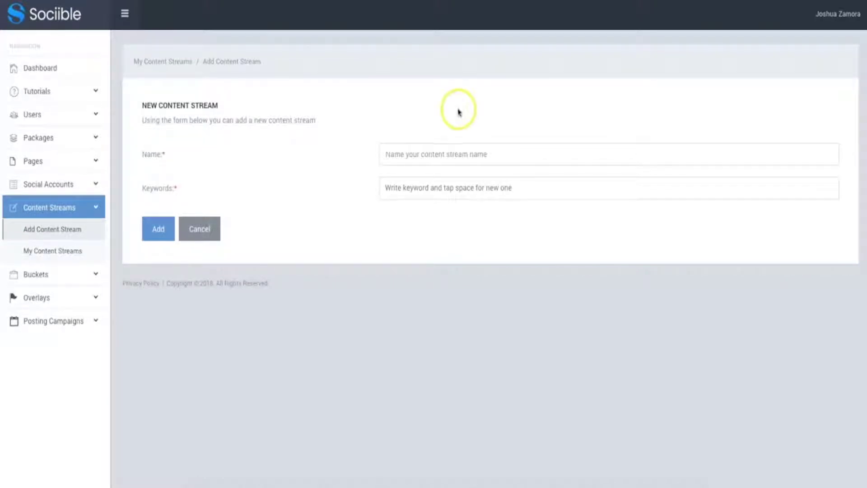
# Create a 'Forex' content stream with the keyword tags forex and crypto
pyautogui.click(464, 153)
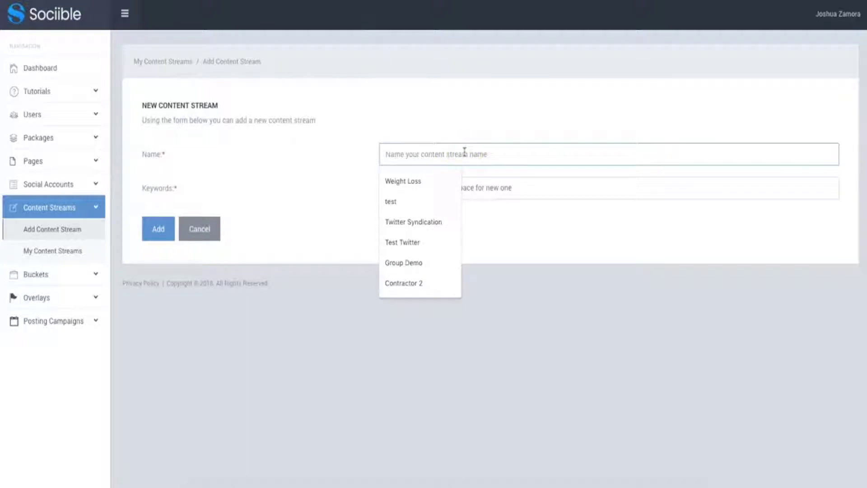
pyautogui.write('Forex')
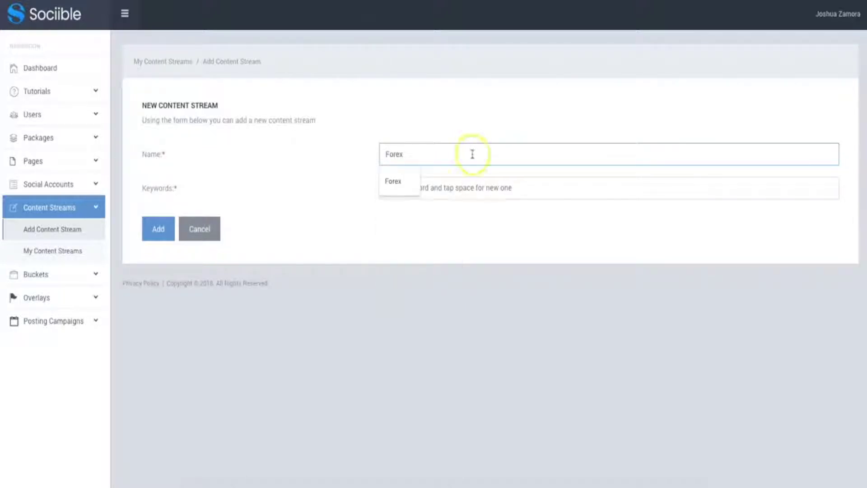
pyautogui.click(474, 193)
pyautogui.write('fo')
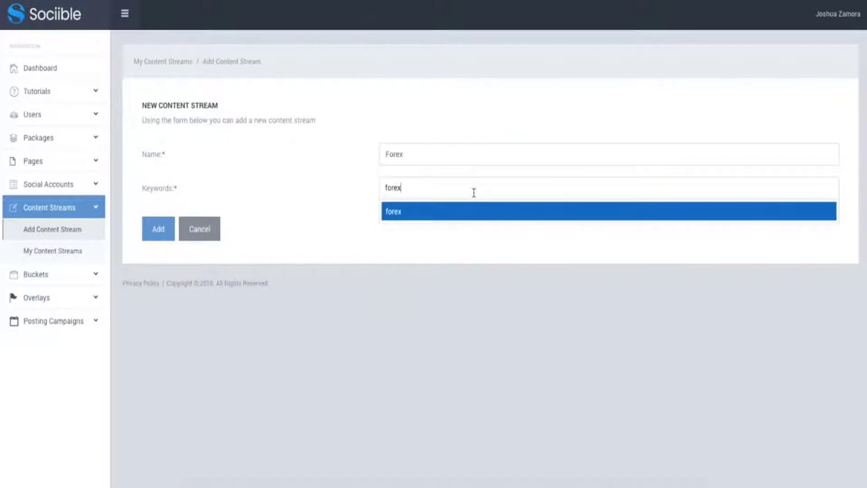
pyautogui.write('rex')
pyautogui.press('Return')
pyautogui.write('cry')
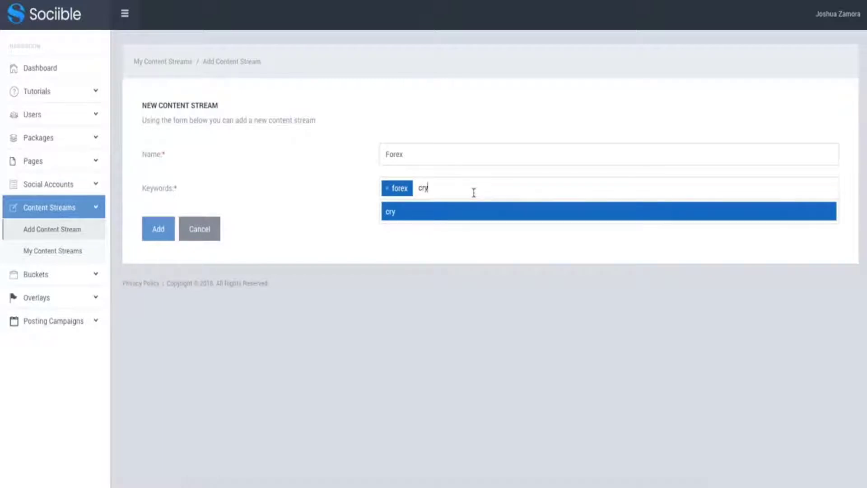
pyautogui.write('pto')
pyautogui.press('Return')
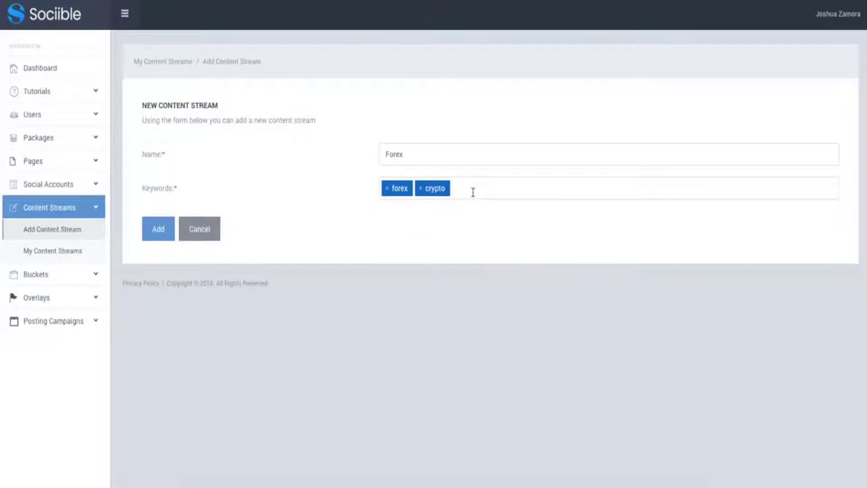
pyautogui.click(158, 228)
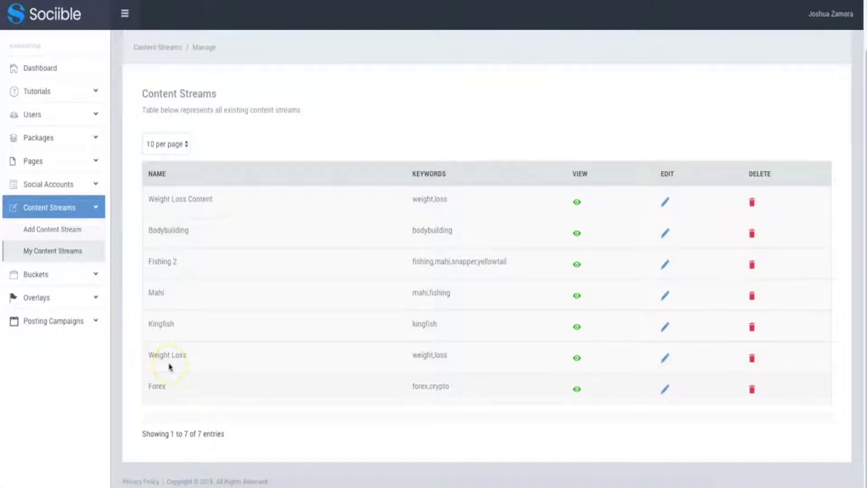
# View the Forex stream's found stories and bring up the add-to-bucket dialog
pyautogui.click(578, 390)
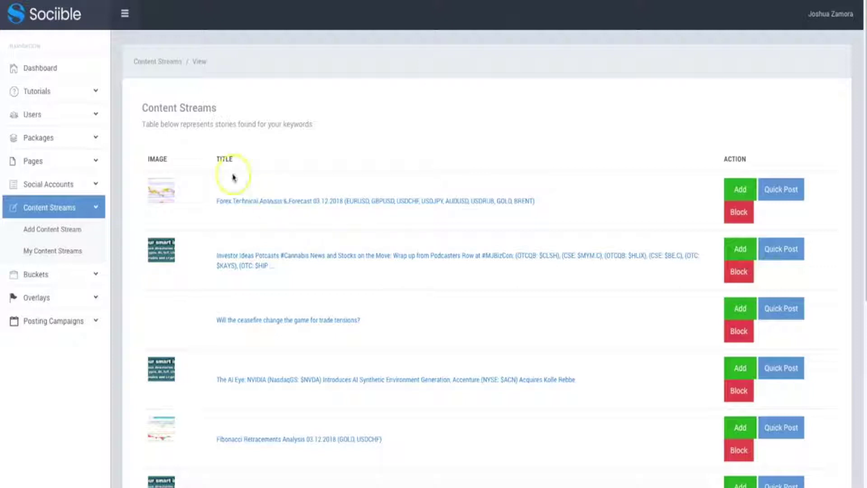
pyautogui.moveTo(217, 109)
pyautogui.mouseDown()
pyautogui.moveTo(145, 108)
pyautogui.moveTo(221, 108)
pyautogui.mouseUp()
pyautogui.click(221, 111)
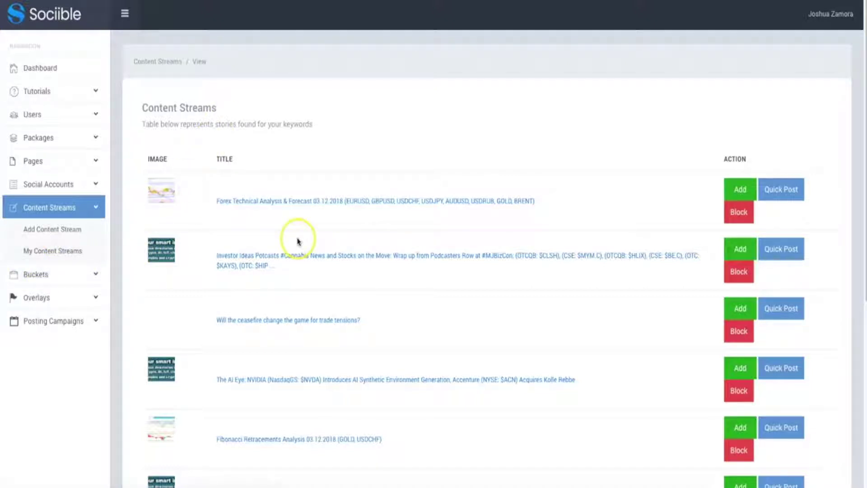
pyautogui.click(474, 220)
# Add the Forex technical analysis story to a new bucket named Forex
pyautogui.click(742, 191)
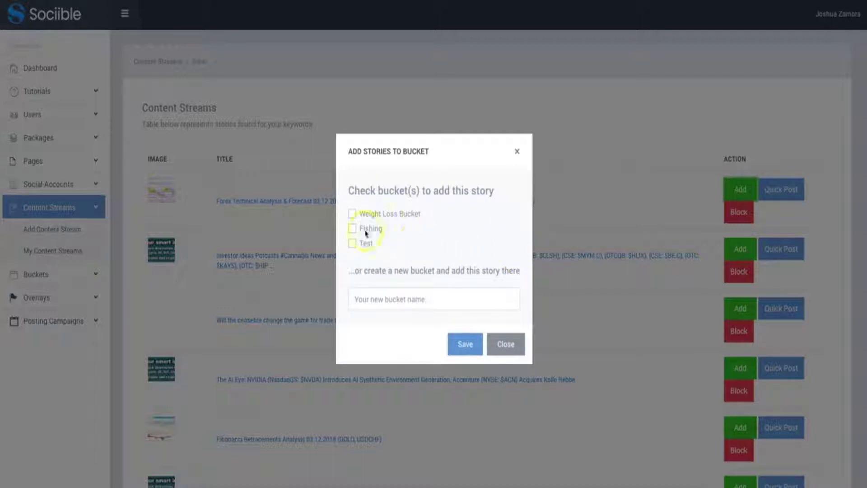
pyautogui.click(403, 303)
pyautogui.write('Forex')
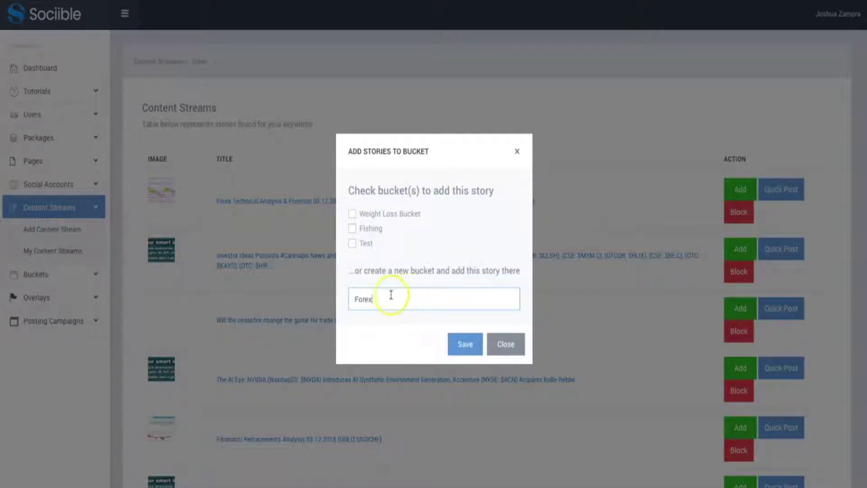
pyautogui.click(454, 344)
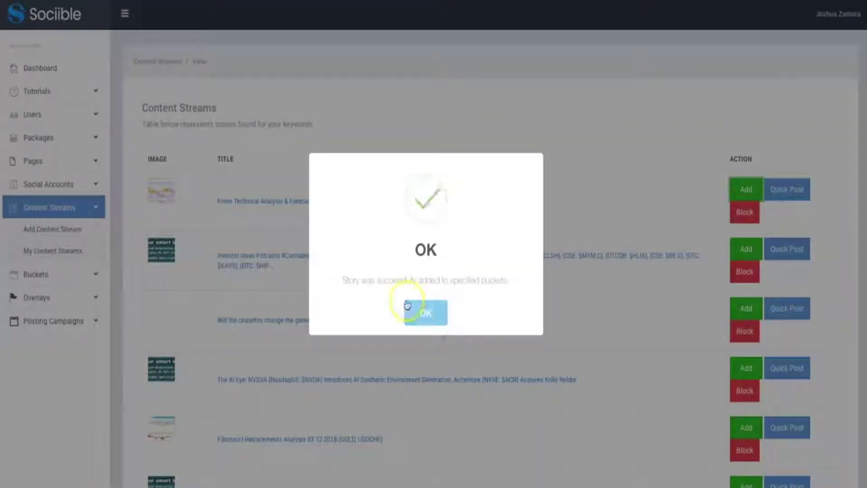
pyautogui.click(422, 310)
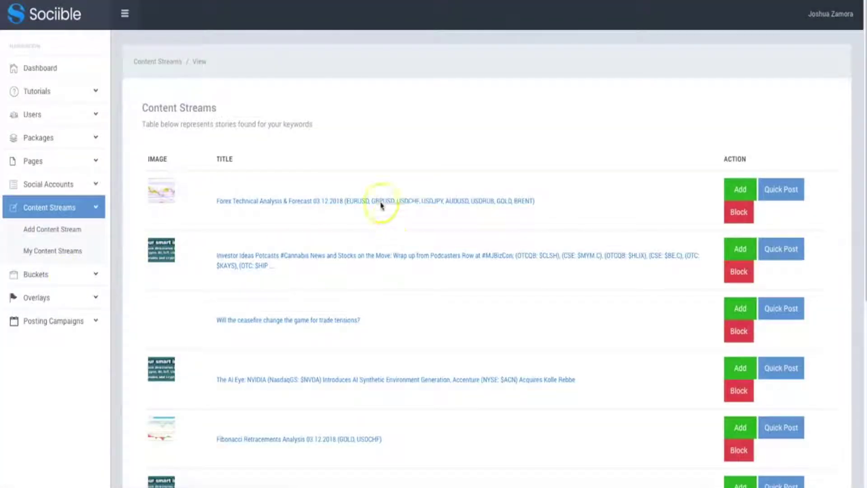
# Add the Crypto Corner and monetary policy UPDATE stories to the Forex bucket
pyautogui.scroll(-2, 420, 249)
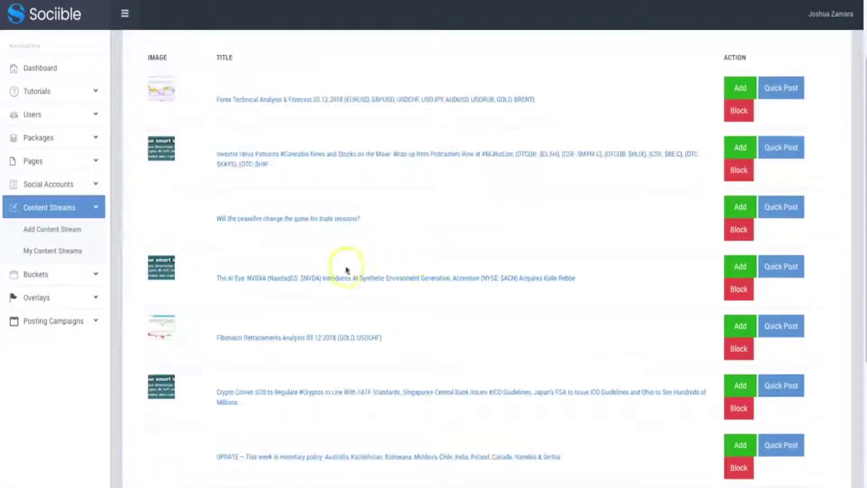
pyautogui.scroll(-1, 266, 346)
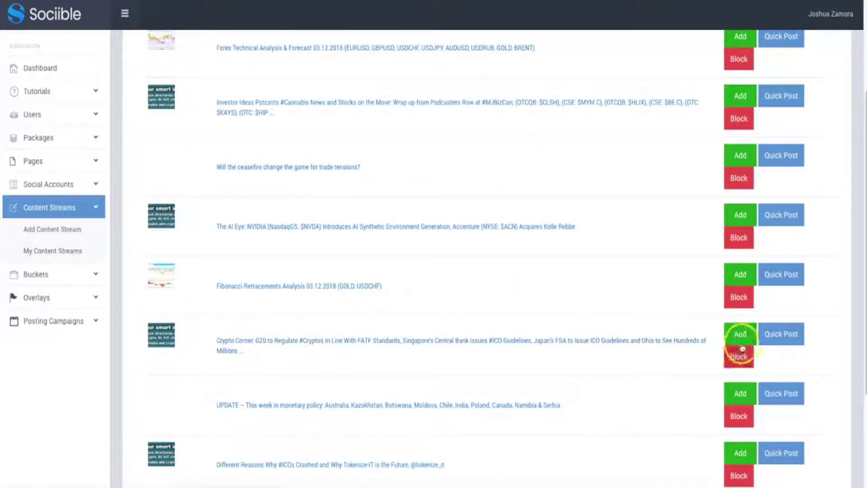
pyautogui.click(739, 334)
pyautogui.click(352, 250)
pyautogui.click(466, 351)
pyautogui.click(433, 319)
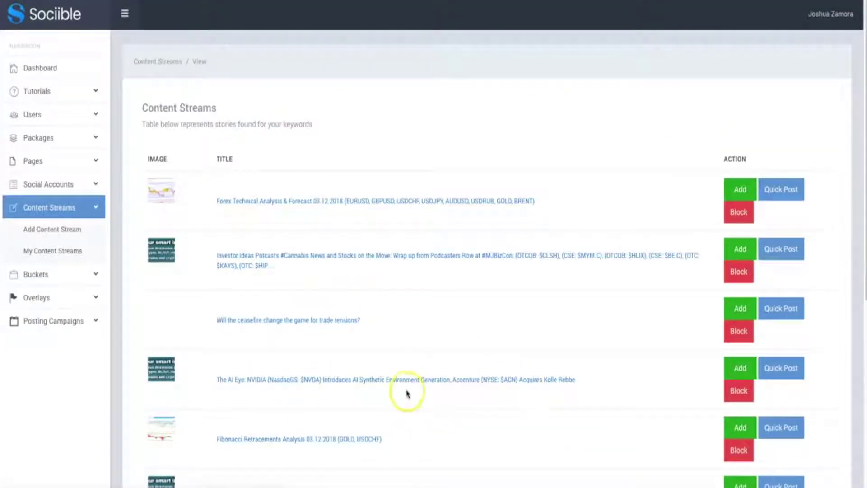
pyautogui.scroll(-7, 405, 391)
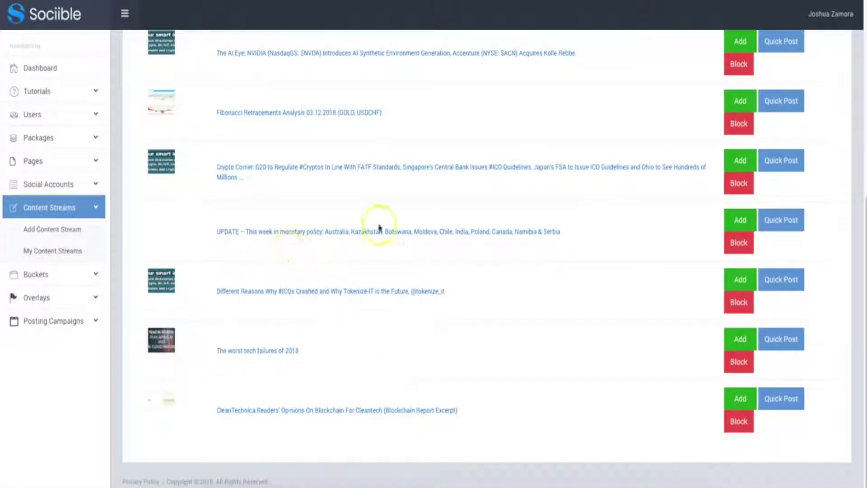
pyautogui.click(726, 217)
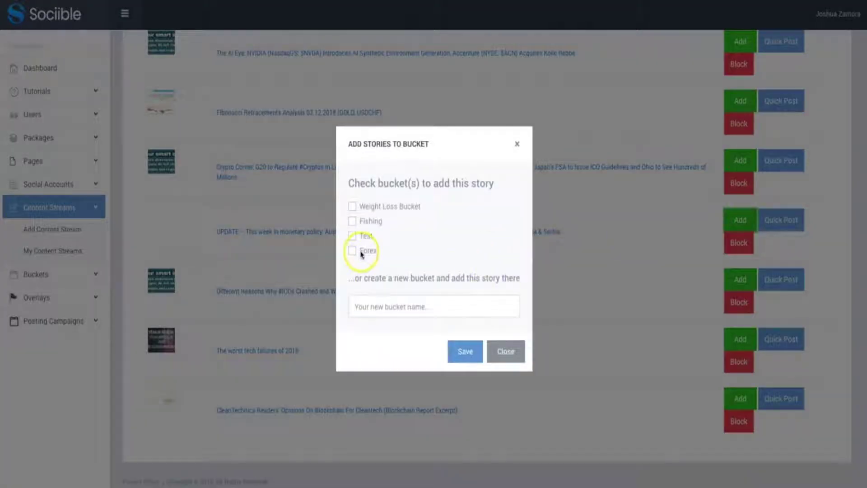
pyautogui.click(352, 248)
pyautogui.click(466, 354)
pyautogui.click(429, 313)
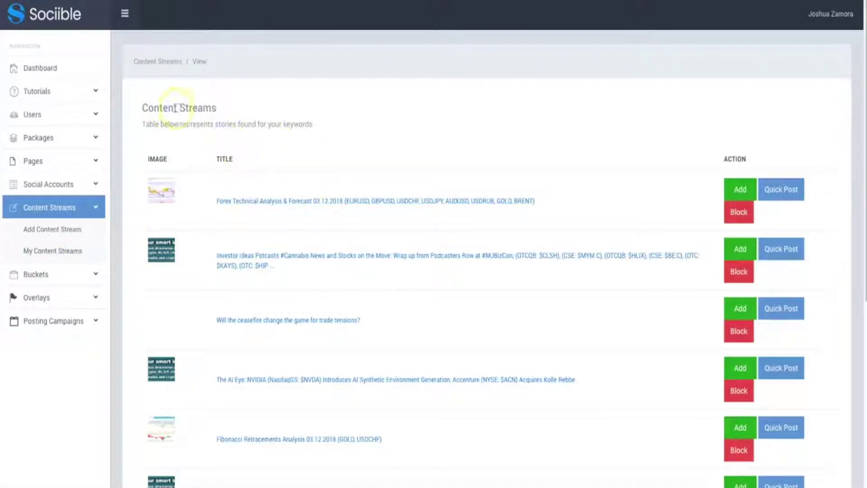
# Go to My Buckets from the sidebar and view the Forex bucket's stories
pyautogui.scroll(-4, 368, 232)
pyautogui.scroll(4, 295, 261)
pyautogui.click(73, 274)
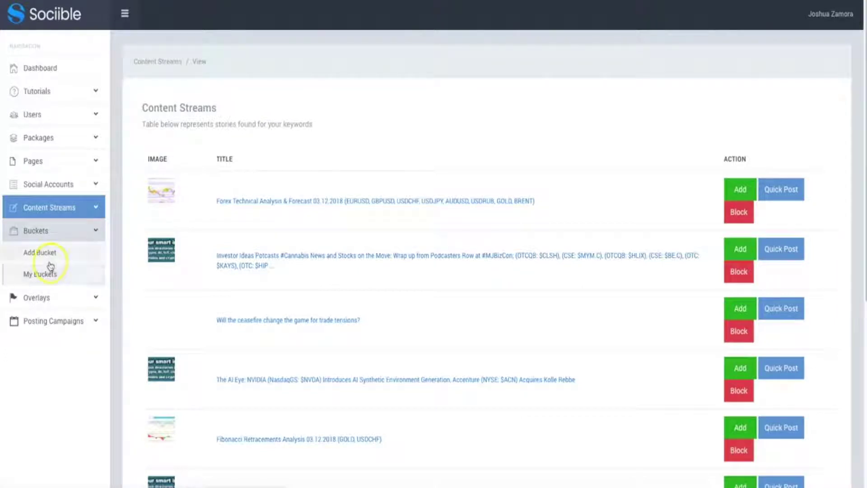
pyautogui.click(49, 272)
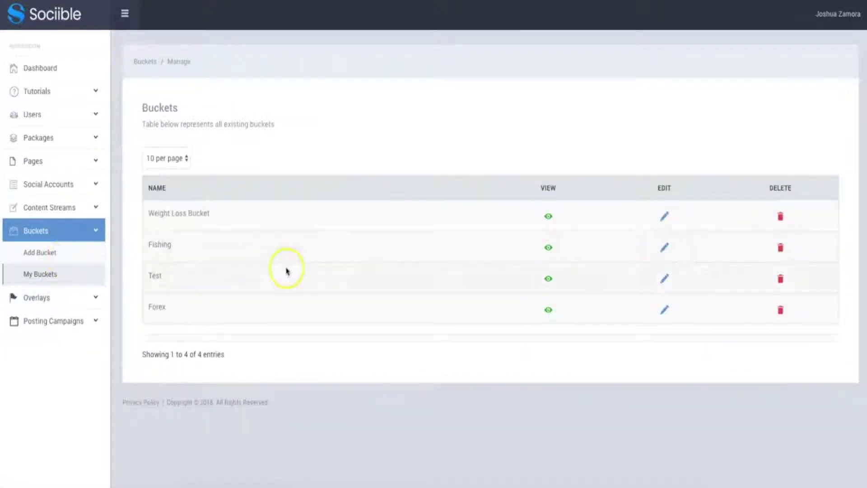
pyautogui.click(548, 309)
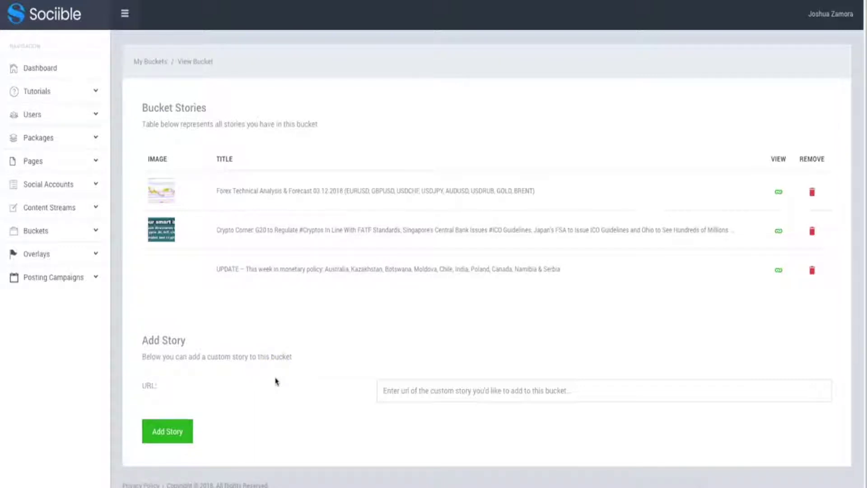
# Focus the Forex bucket's custom story URL field, then leave it without adding a story
pyautogui.click(401, 386)
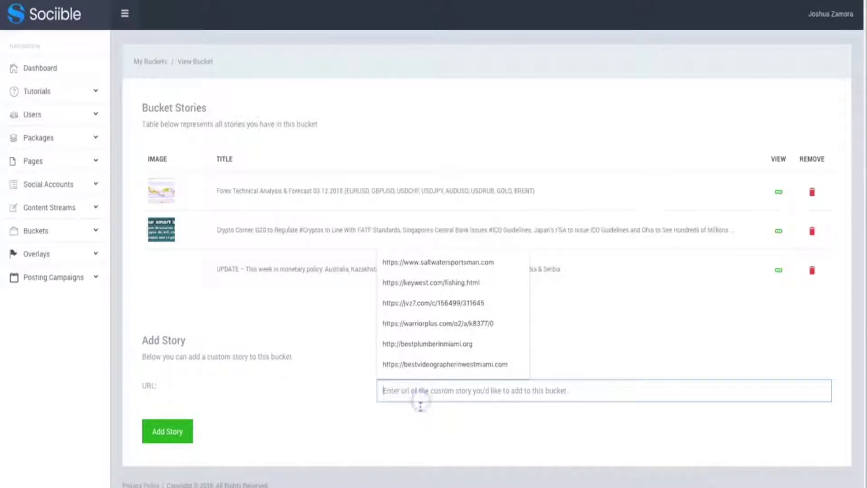
pyautogui.click(212, 278)
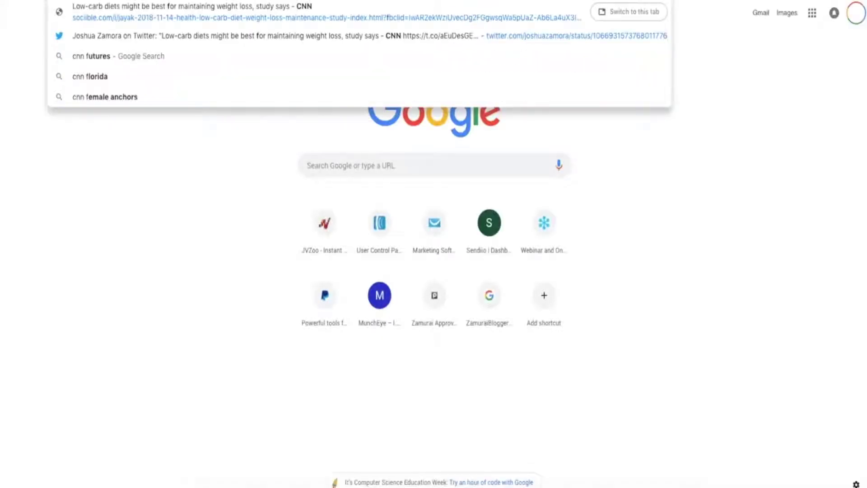
# Search Google for 'cnn crypto' and open the first CNN crypto article
pyautogui.write('cry')
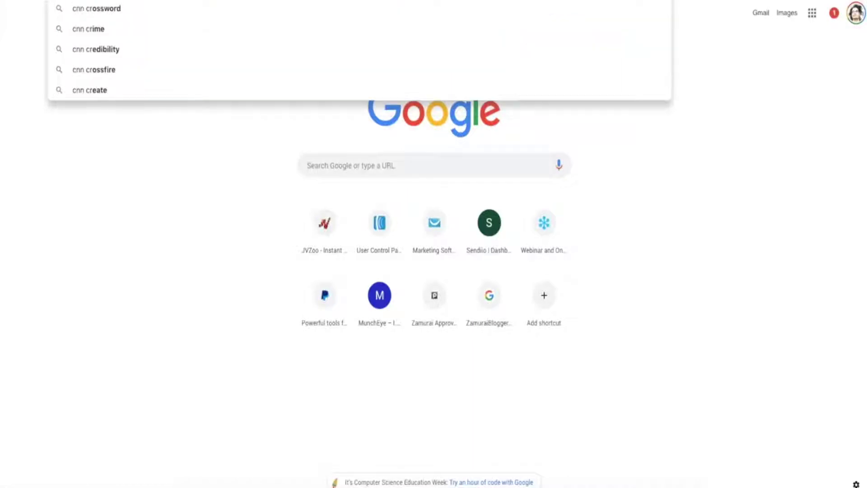
pyautogui.press('BackSpace')
pyautogui.press('Escape')
pyautogui.press('Return')
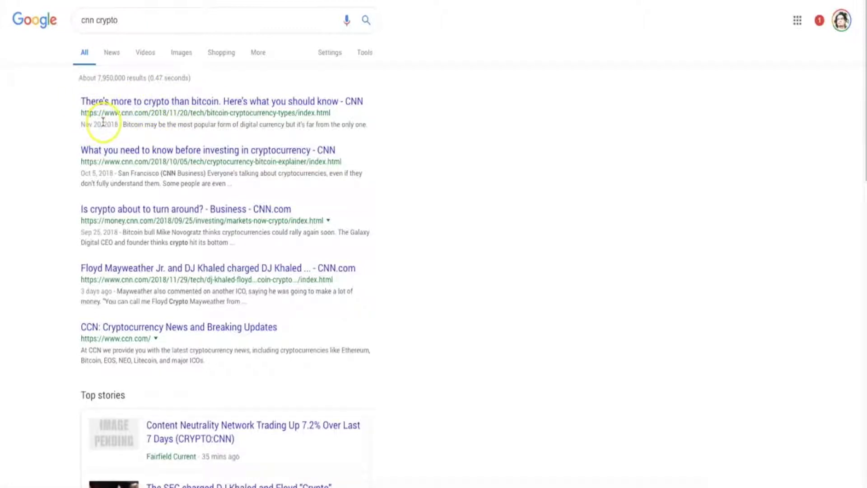
pyautogui.click(104, 102)
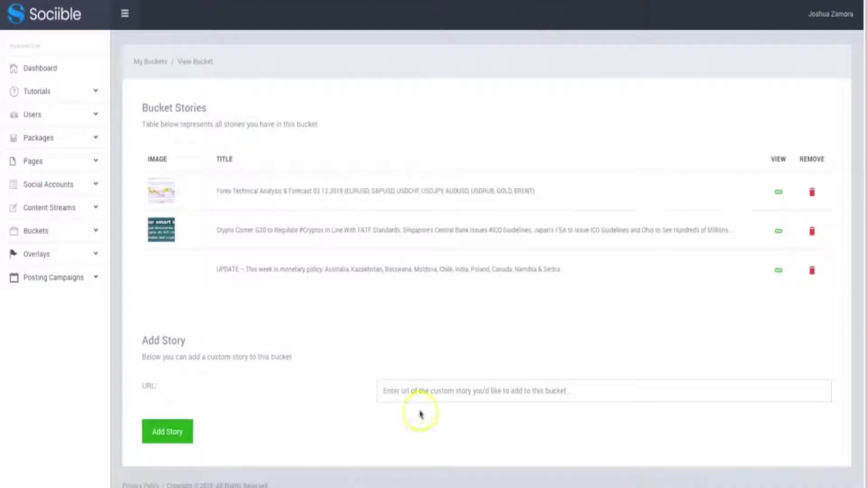
# Paste the CNN crypto article link into the Forex bucket's Add Story URL field and add it
pyautogui.click(426, 389)
pyautogui.write('https://www.cnn.com/2018/11/20/tech/bitcoin-cryptocurrency-types/index.html')
pyautogui.click(179, 437)
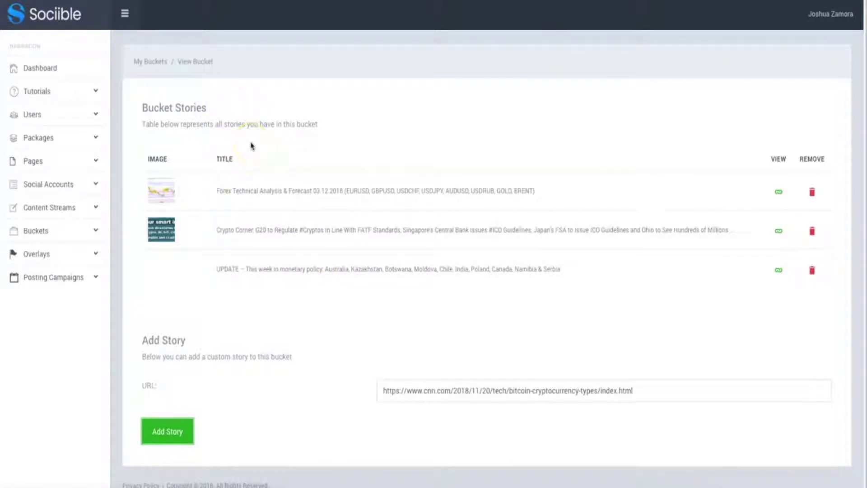
pyautogui.click(89, 208)
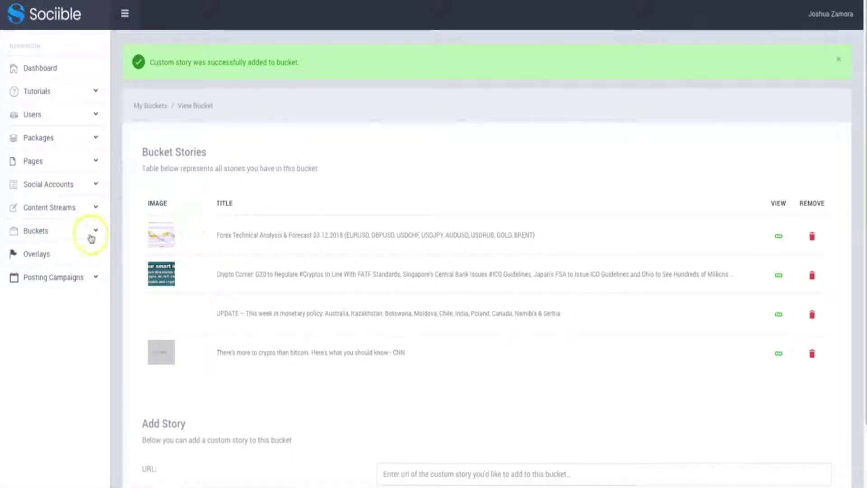
pyautogui.scroll(-2, 104, 234)
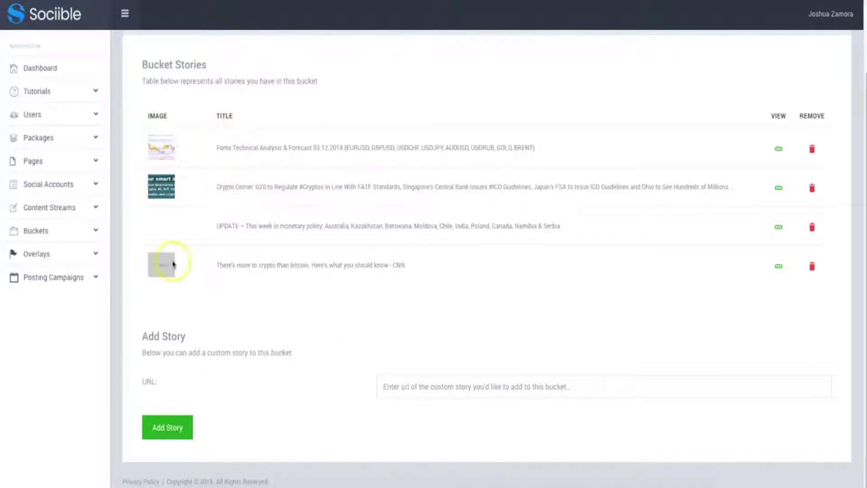
# Start a new overlay under Overlays and choose the Popup type
pyautogui.click(73, 256)
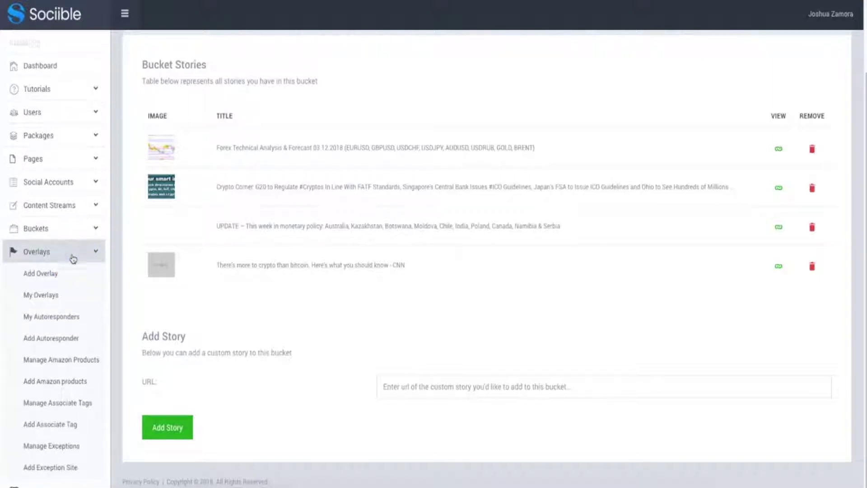
pyautogui.scroll(-1, 74, 257)
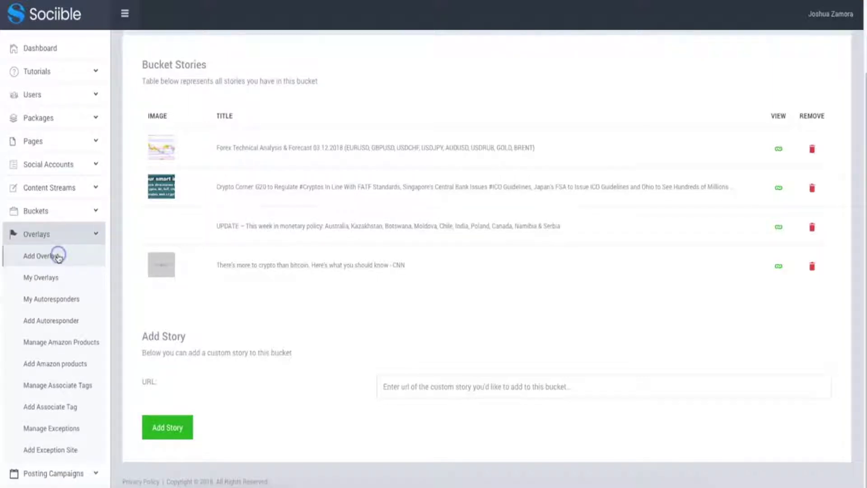
pyautogui.click(59, 258)
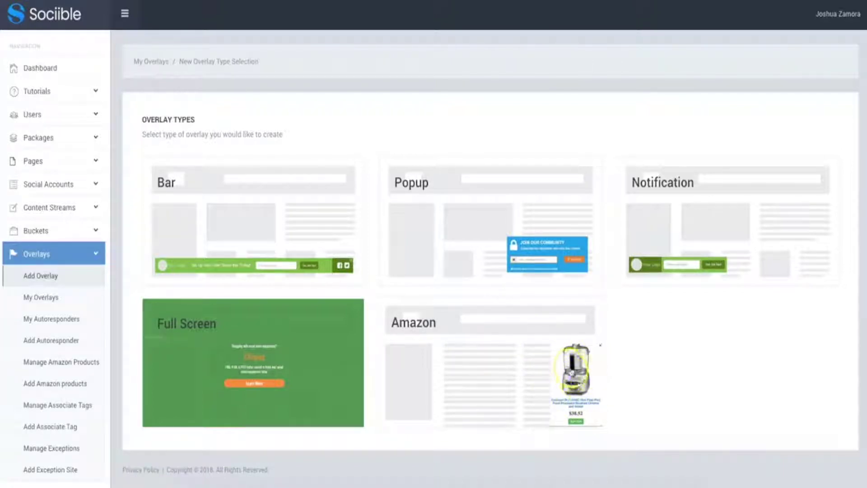
pyautogui.click(490, 225)
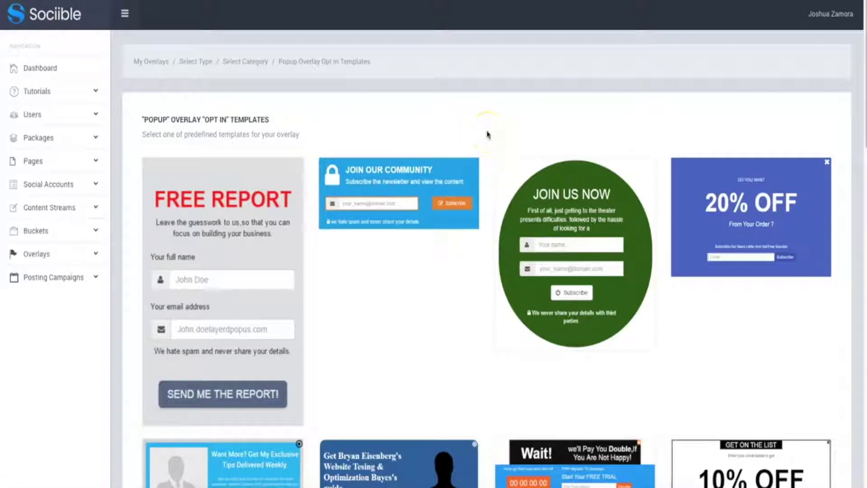
# Browse the popup opt-in templates and pick the 'Want More?' design
pyautogui.scroll(-4, 487, 134)
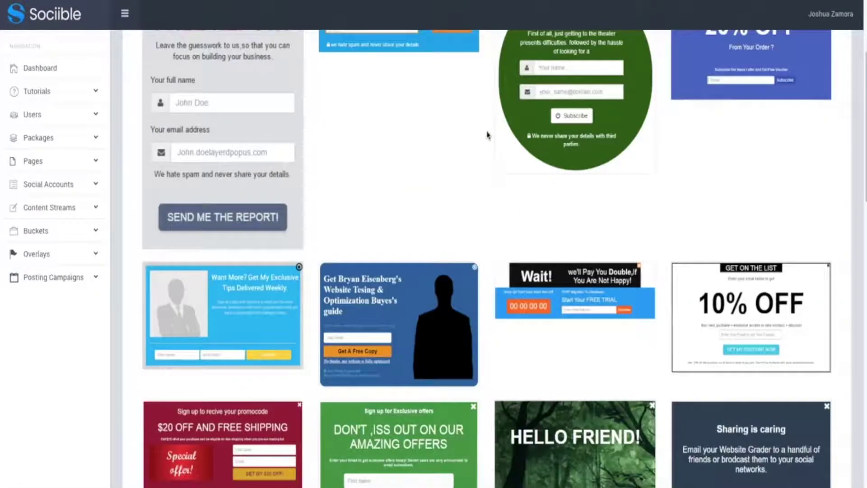
pyautogui.scroll(-1, 487, 134)
pyautogui.scroll(3, 487, 135)
pyautogui.scroll(-2, 487, 134)
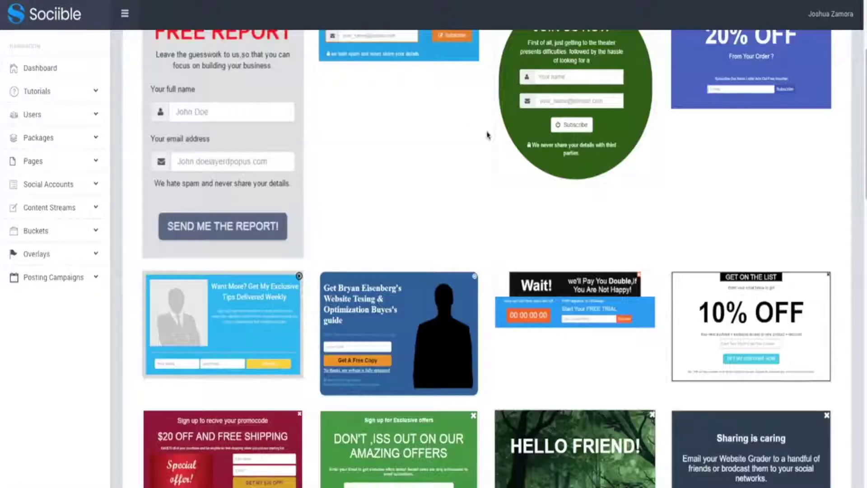
pyautogui.scroll(-4, 488, 136)
pyautogui.scroll(6, 499, 190)
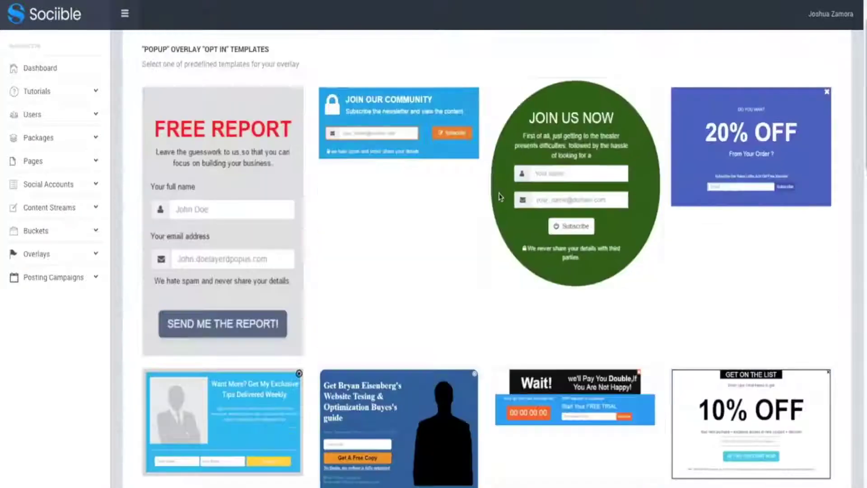
pyautogui.scroll(2, 500, 196)
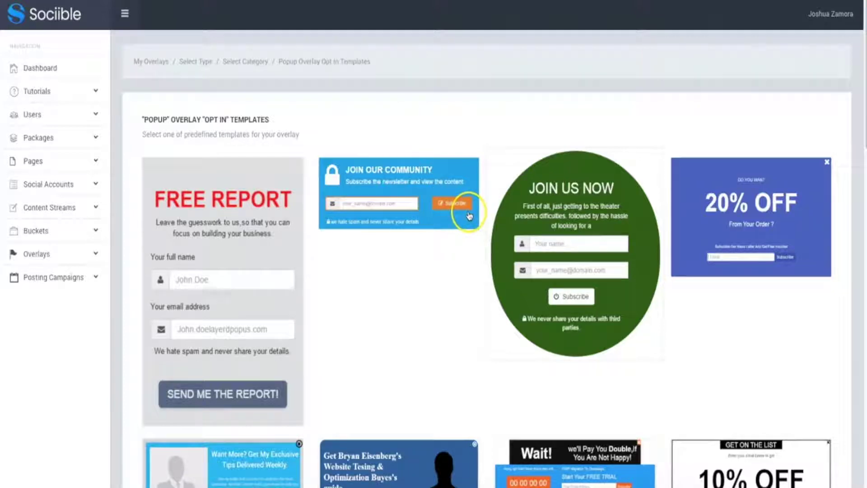
pyautogui.scroll(-5, 467, 210)
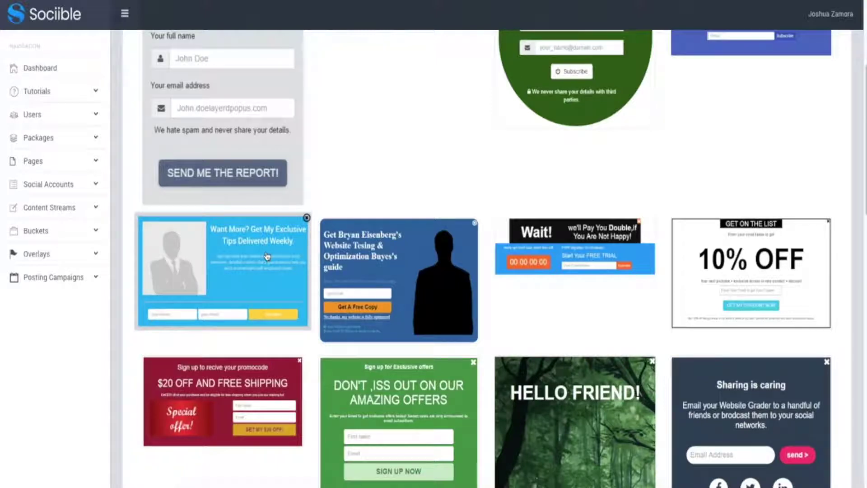
pyautogui.click(196, 265)
# Expand Text Settings and inspect the overlay's heading text
pyautogui.scroll(-1, 361, 278)
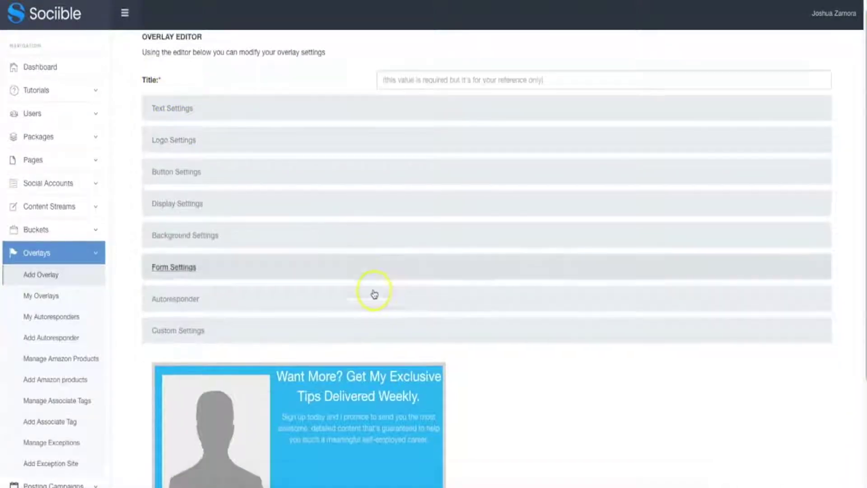
pyautogui.scroll(-4, 251, 252)
pyautogui.scroll(3, 260, 256)
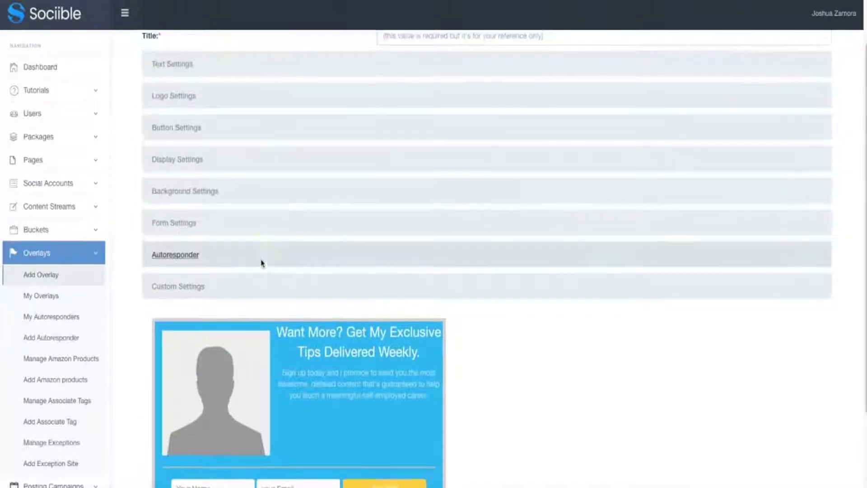
pyautogui.scroll(1, 263, 264)
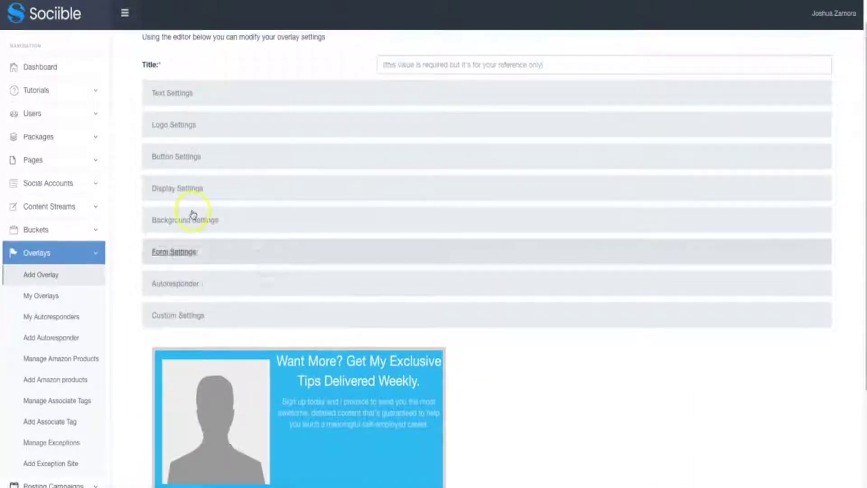
pyautogui.click(183, 93)
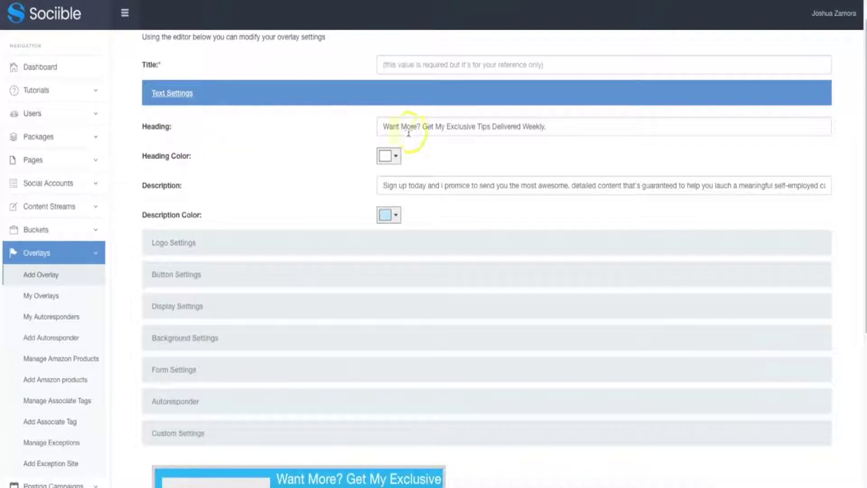
pyautogui.scroll(-3, 342, 387)
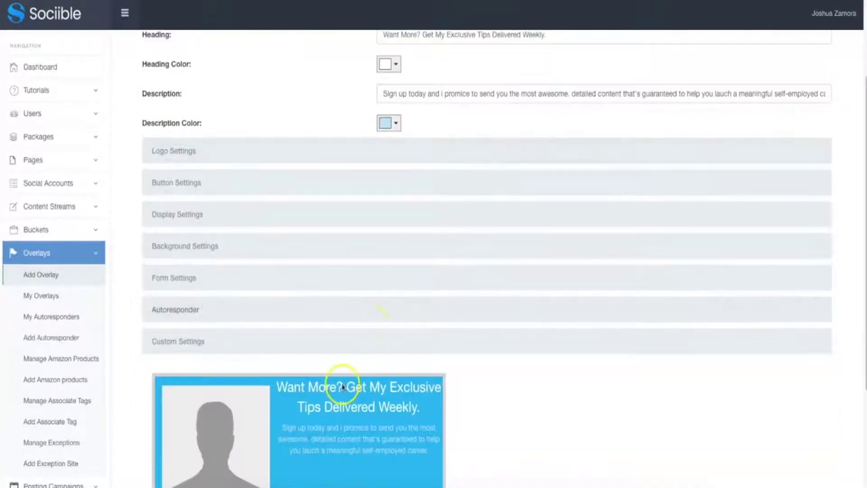
pyautogui.scroll(4, 277, 397)
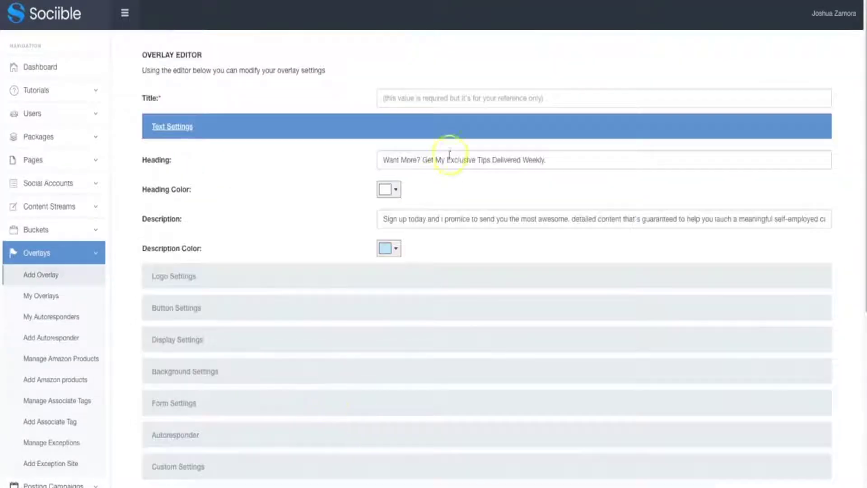
pyautogui.moveTo(383, 161); pyautogui.dragTo(571, 166)
pyautogui.click(510, 160)
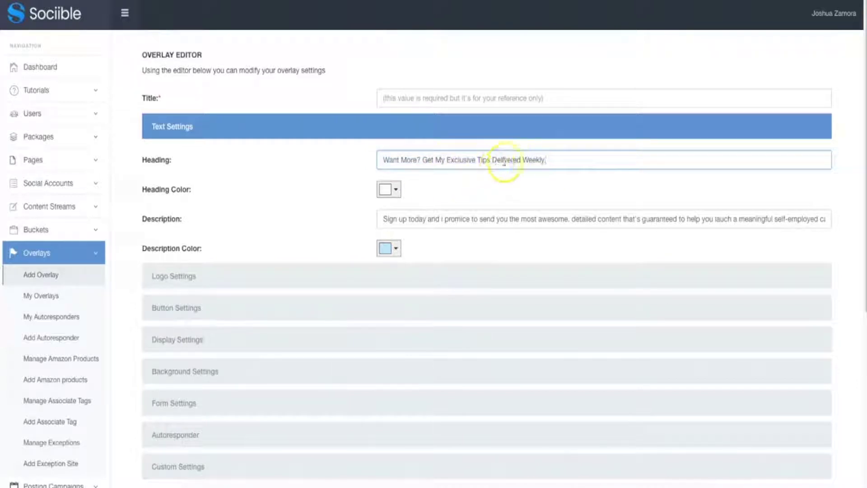
# Expand the Logo Settings and Button Settings sections of the overlay
pyautogui.scroll(-1, 500, 160)
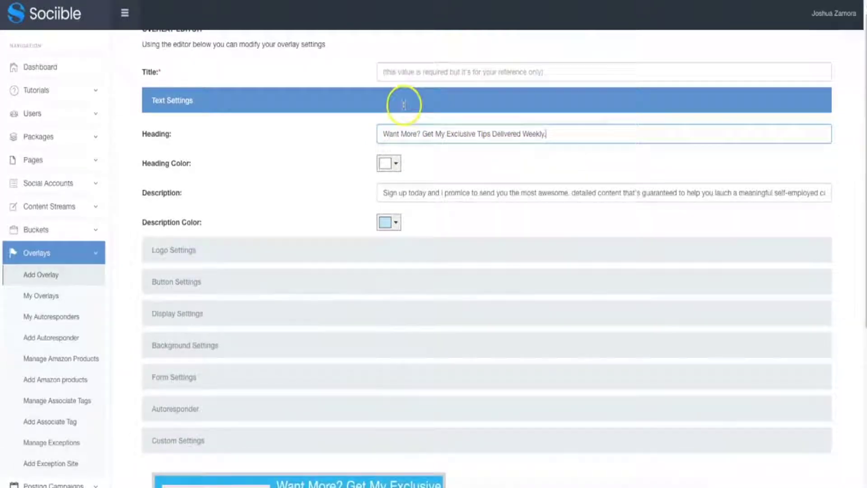
pyautogui.scroll(-2, 398, 96)
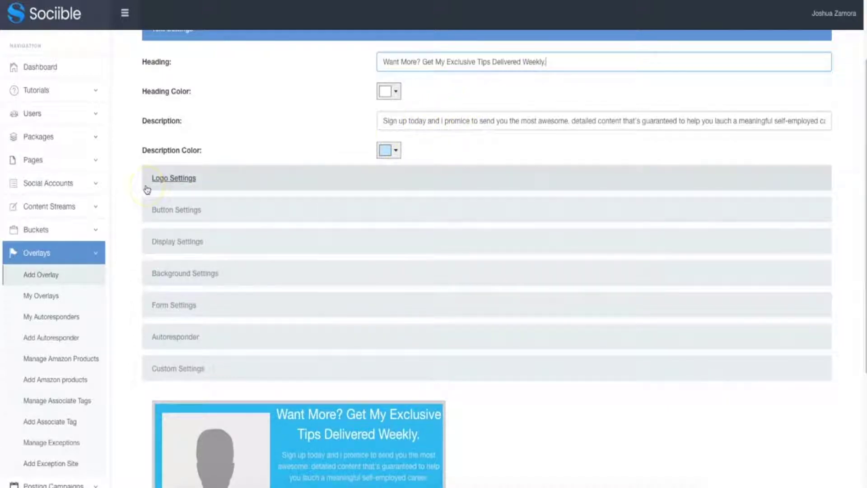
pyautogui.click(176, 179)
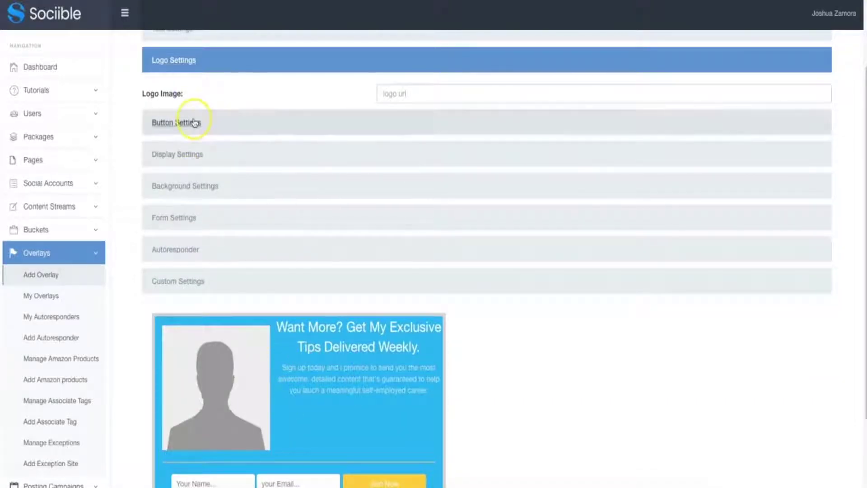
pyautogui.click(195, 121)
pyautogui.click(199, 236)
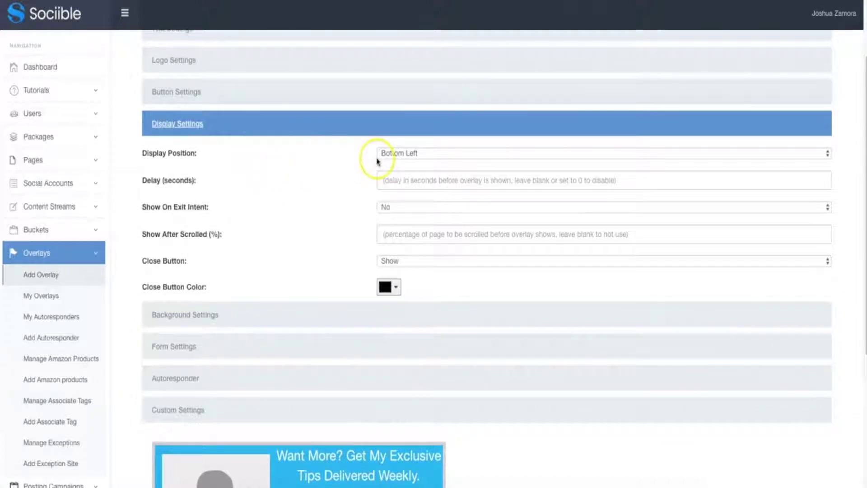
pyautogui.click(390, 153)
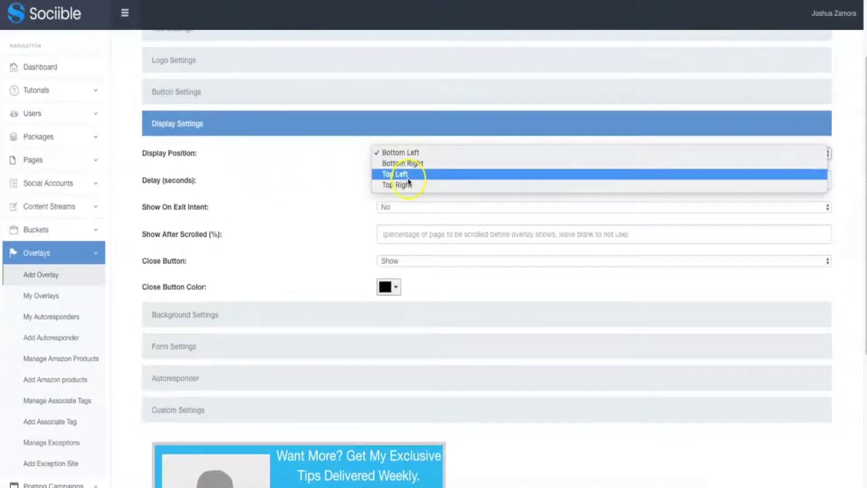
pyautogui.click(345, 176)
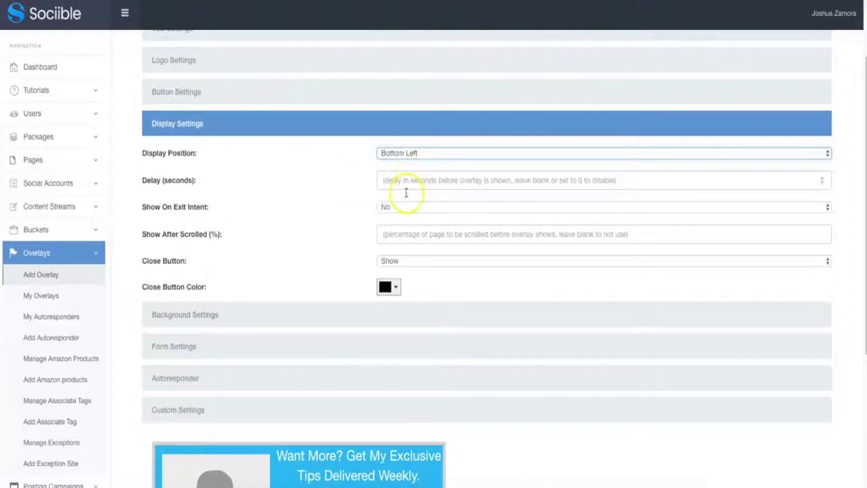
pyautogui.click(205, 206)
pyautogui.click(219, 234)
pyautogui.moveTo(222, 234); pyautogui.dragTo(192, 233)
pyautogui.click(173, 233)
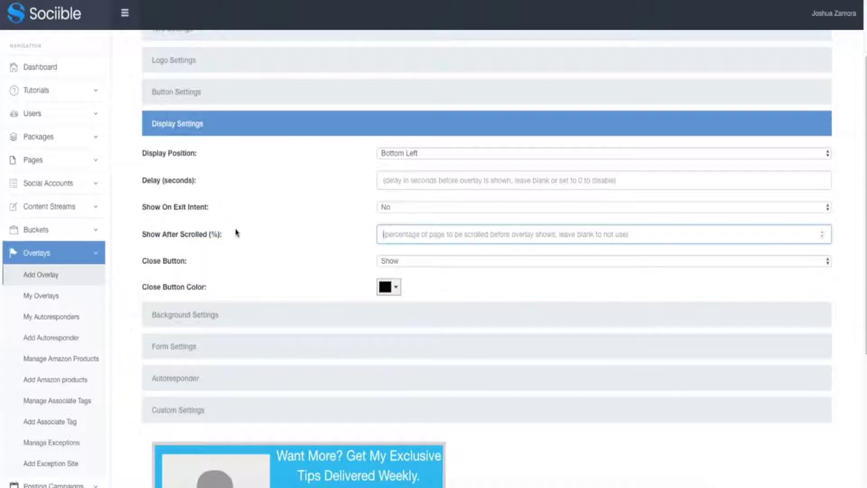
pyautogui.scroll(-1, 252, 228)
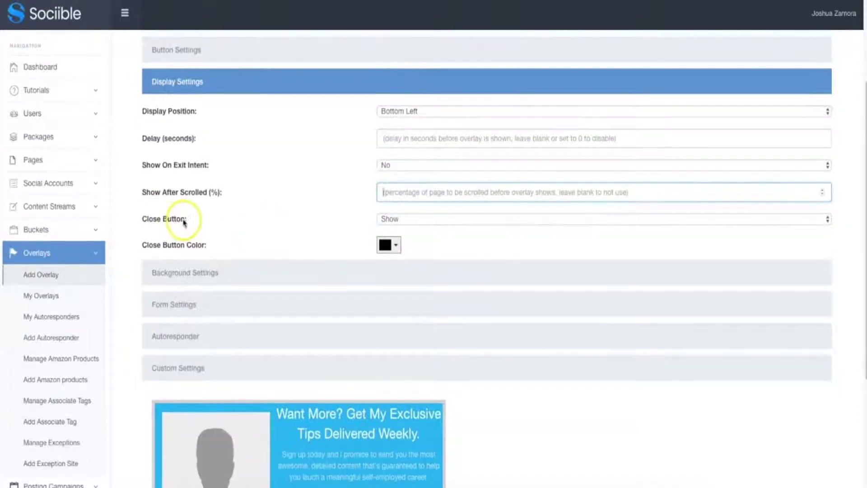
pyautogui.moveTo(188, 219); pyautogui.dragTo(144, 218)
pyautogui.click(207, 216)
pyautogui.click(196, 152)
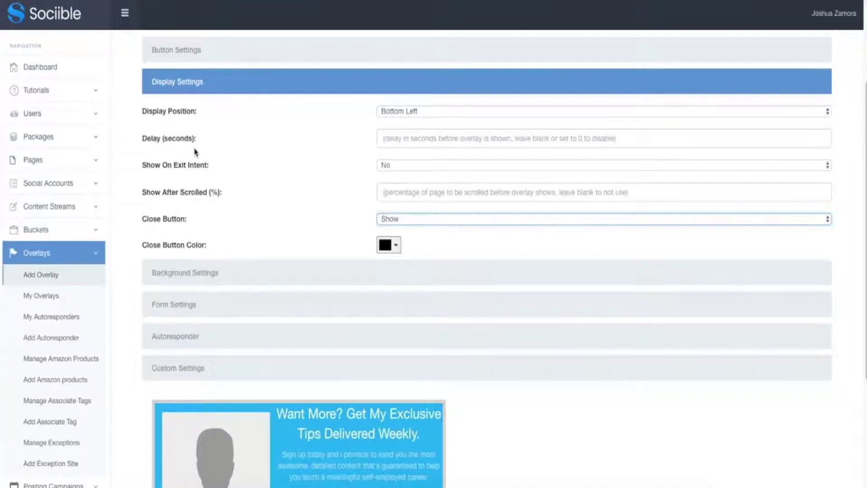
# Review the Background, Form and Autoresponder sections, then save the Demo overlay
pyautogui.scroll(-3, 284, 168)
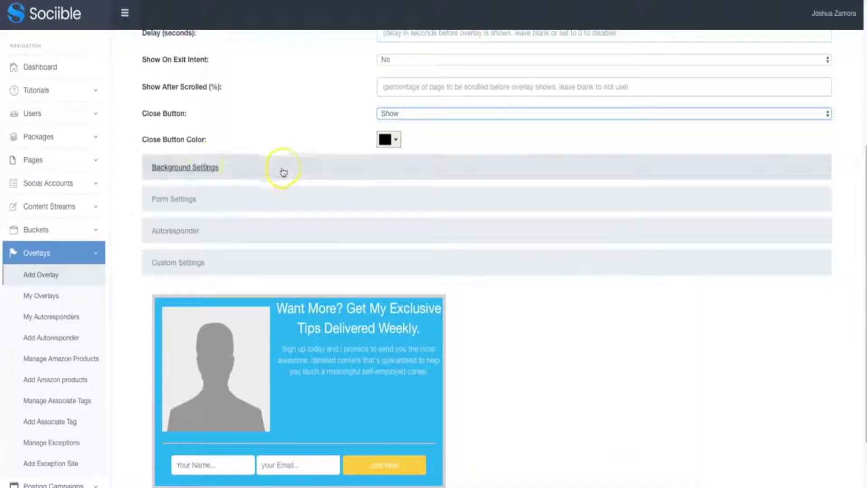
pyautogui.click(198, 168)
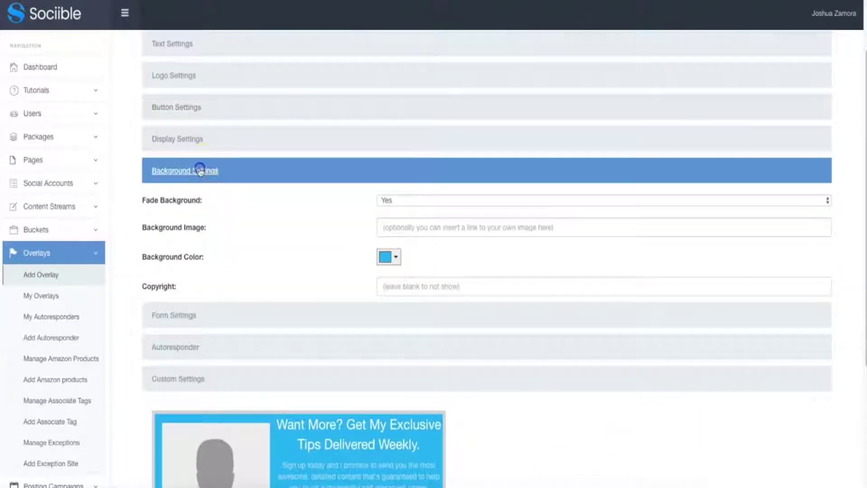
pyautogui.click(199, 169)
pyautogui.click(185, 201)
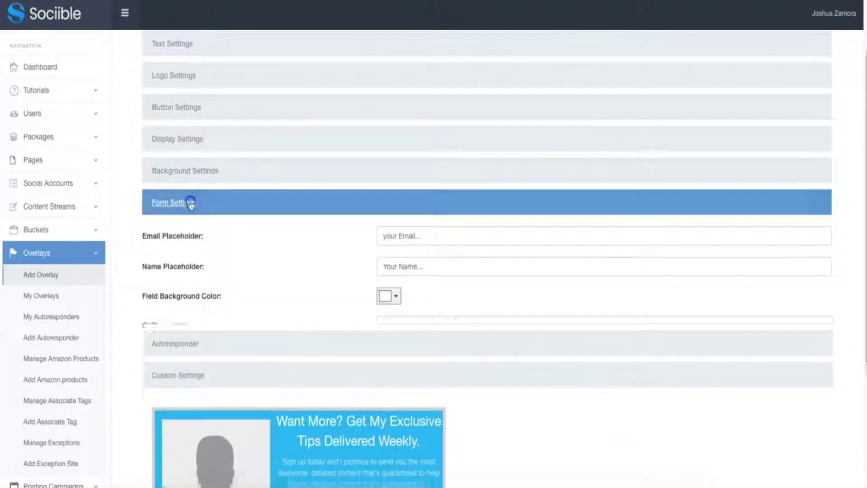
pyautogui.click(190, 203)
pyautogui.click(190, 230)
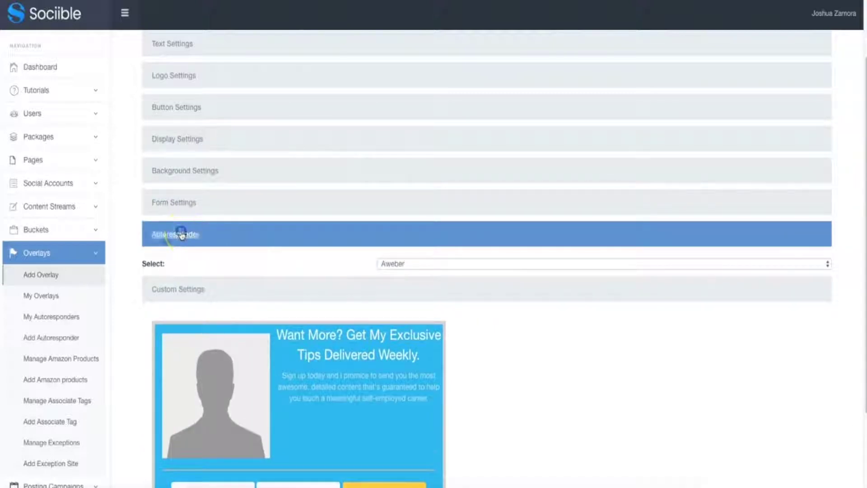
pyautogui.click(182, 234)
pyautogui.scroll(-2, 301, 223)
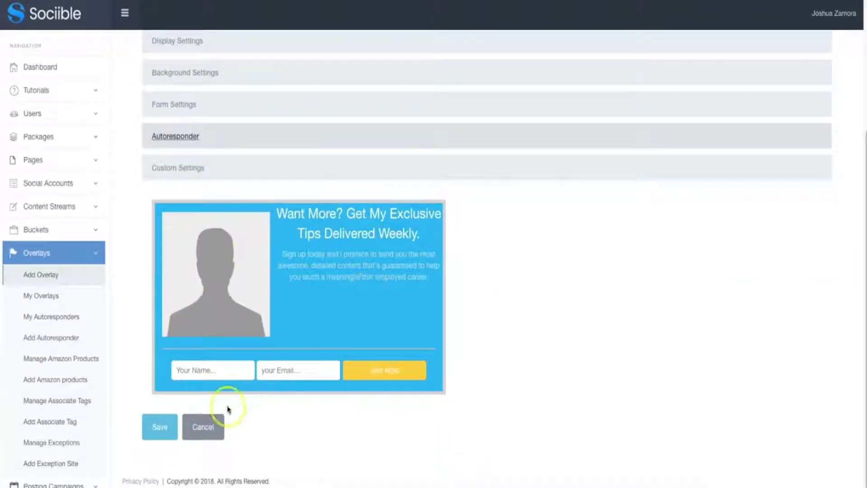
pyautogui.click(147, 430)
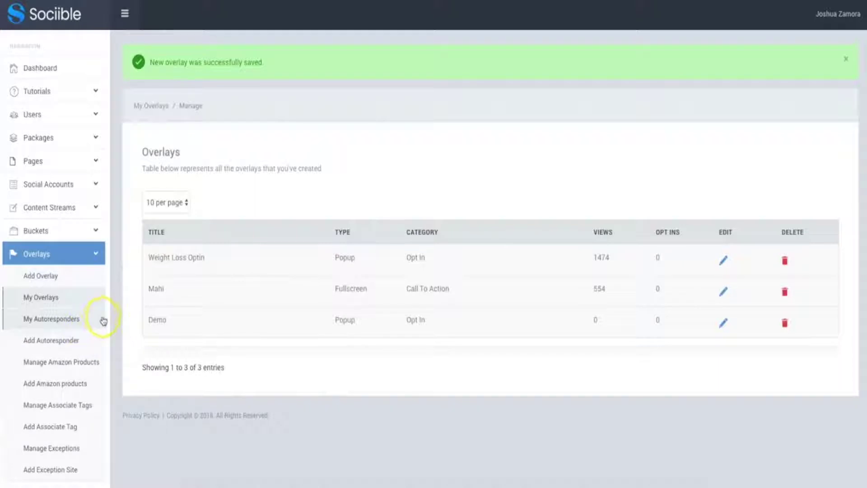
# View the saved Amazon products, glance at Add Overlay, then return to the products list
pyautogui.click(79, 361)
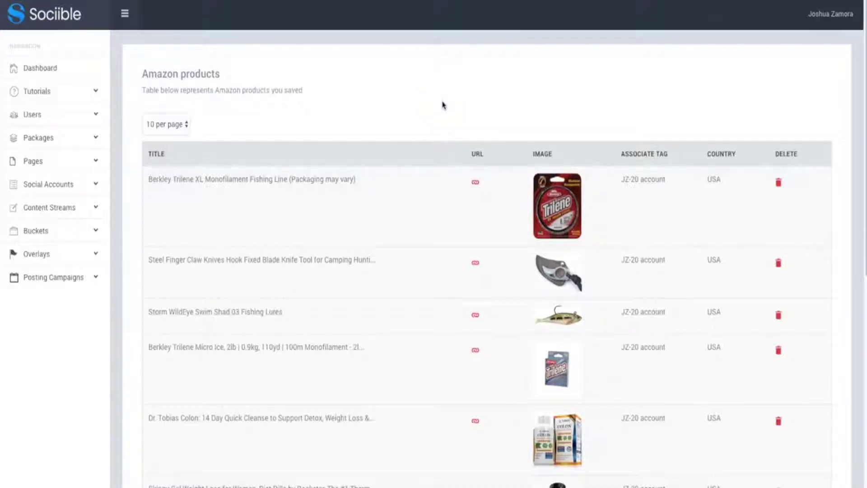
pyautogui.click(67, 254)
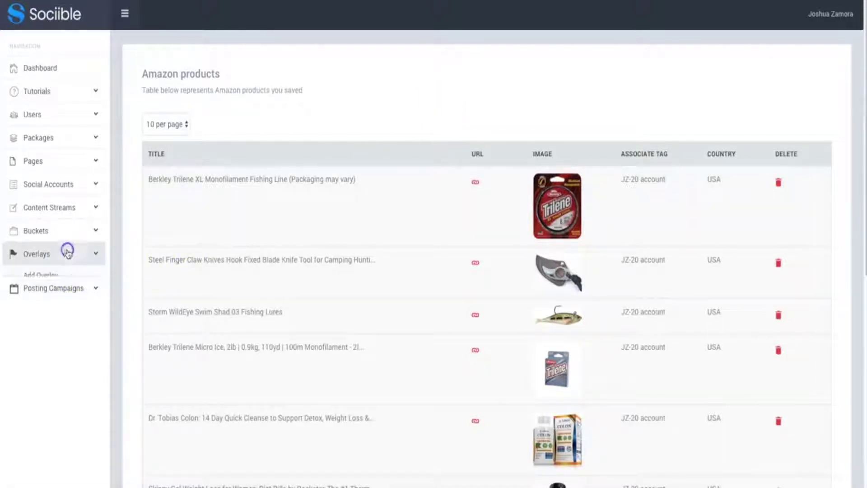
pyautogui.scroll(-1, 29, 333)
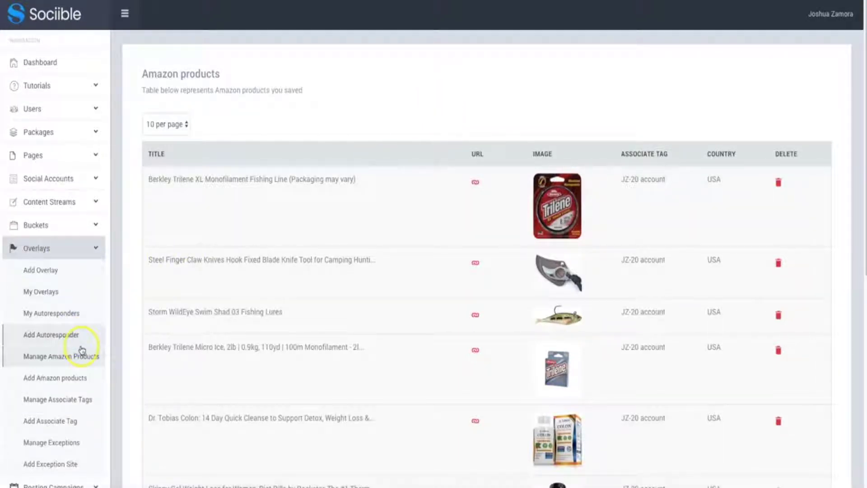
pyautogui.click(50, 271)
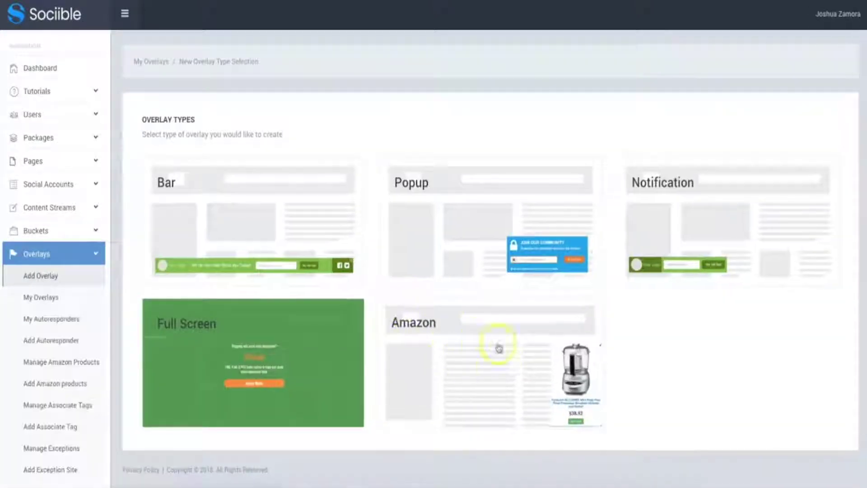
pyautogui.click(58, 363)
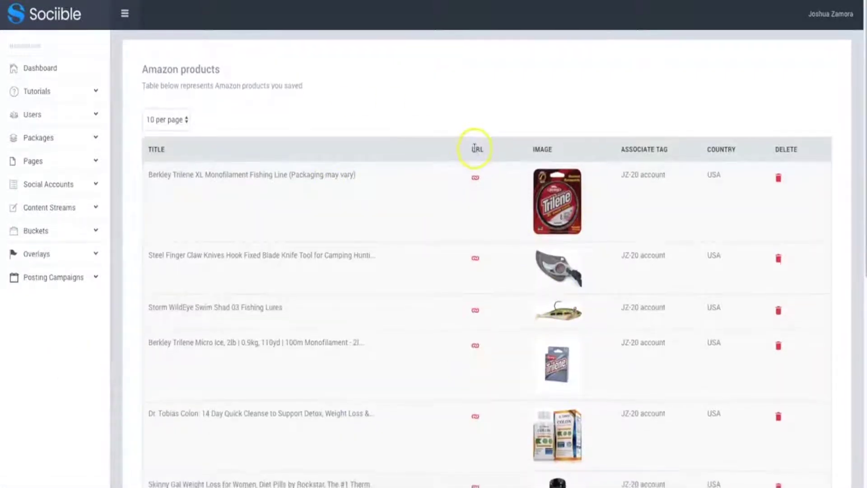
pyautogui.scroll(-2, 475, 148)
pyautogui.scroll(2, 475, 152)
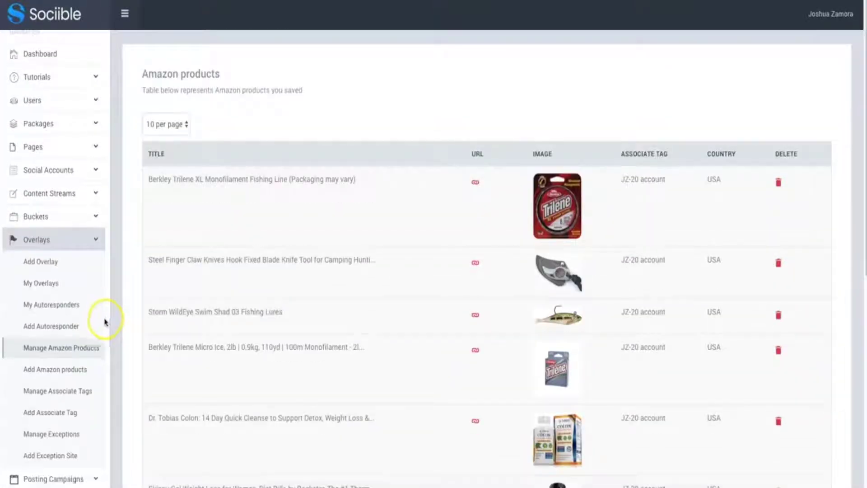
# In Add Amazon products, choose the associate tag and the Sports and Outdoors category
pyautogui.click(55, 371)
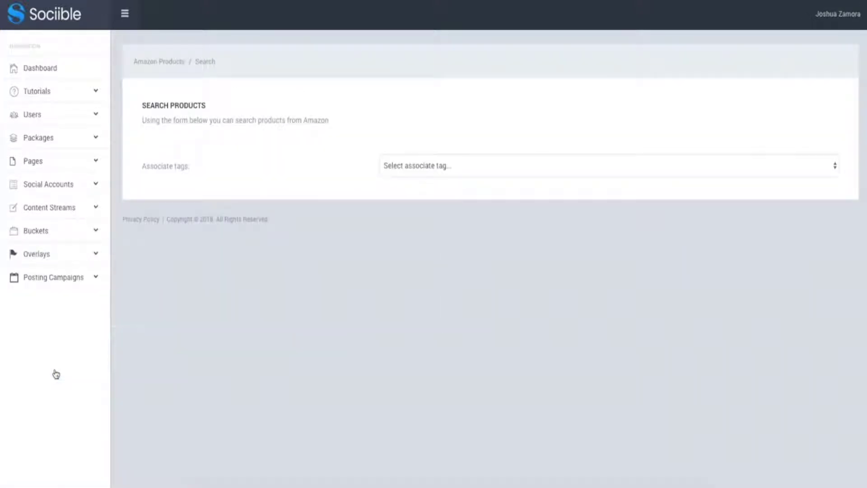
pyautogui.click(441, 180)
pyautogui.click(423, 202)
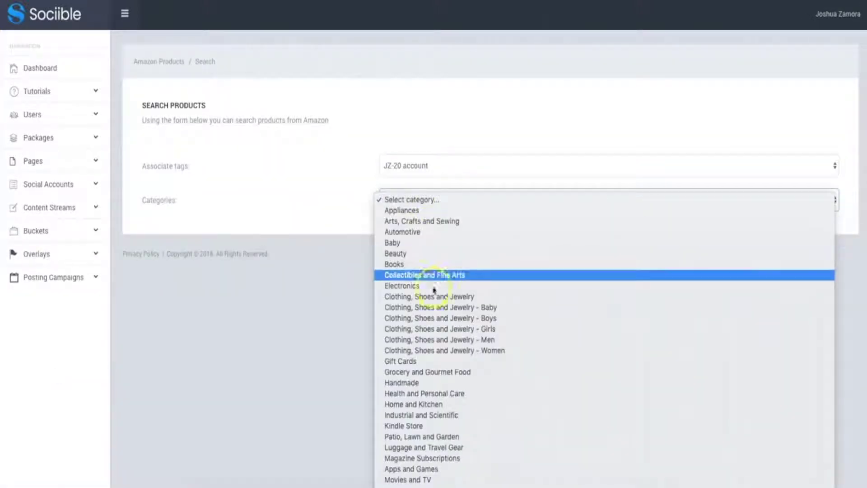
pyautogui.scroll(-5, 448, 373)
pyautogui.click(433, 424)
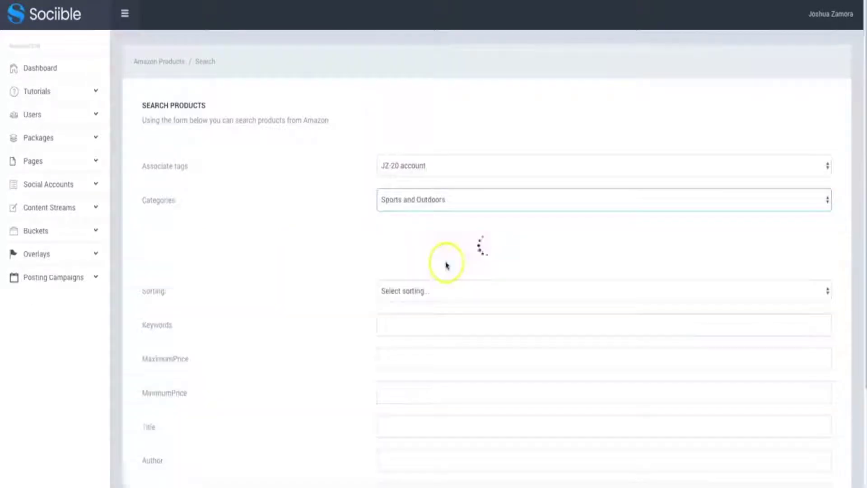
# Set the price range 50–300 and use fishing as both title and keyword
pyautogui.click(433, 287)
pyautogui.write('300')
pyautogui.press('Tab')
pyautogui.scroll(-2, 420, 284)
pyautogui.click(407, 284)
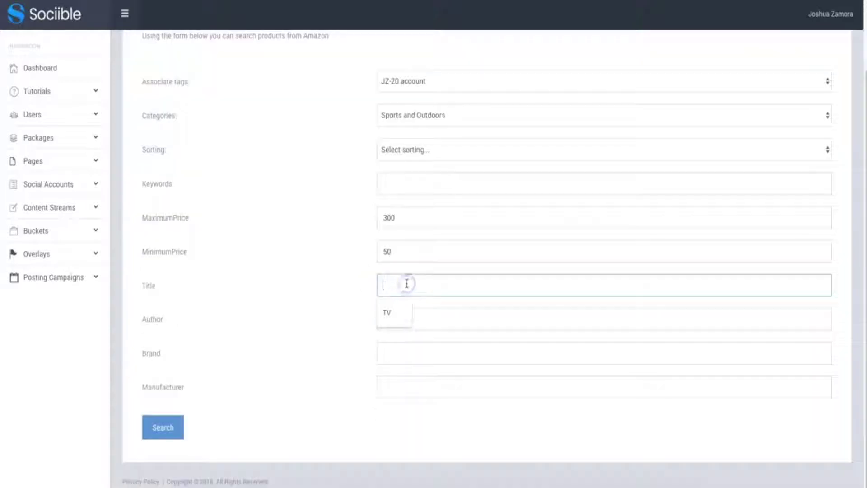
pyautogui.write('fishing')
pyautogui.press('Tab')
pyautogui.click(434, 184)
pyautogui.write('f')
pyautogui.press('Return')
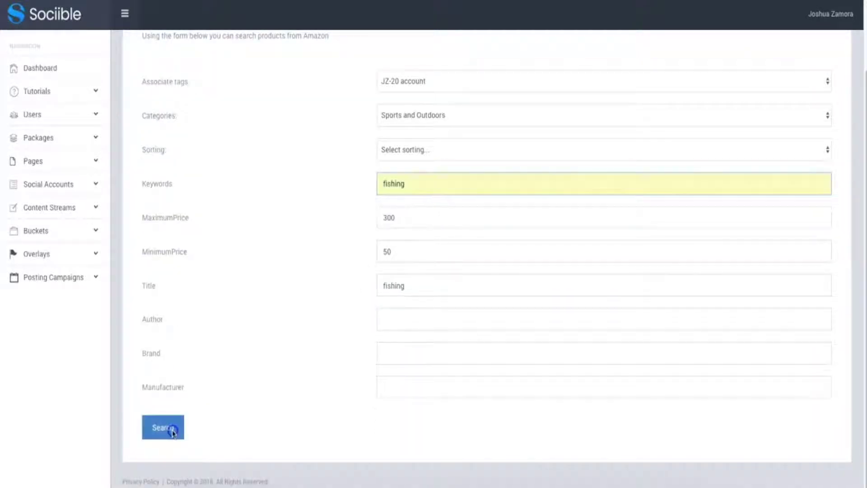
# Run the search and add the Fusion X lure-making cubes and USHOT fishing floats
pyautogui.click(167, 428)
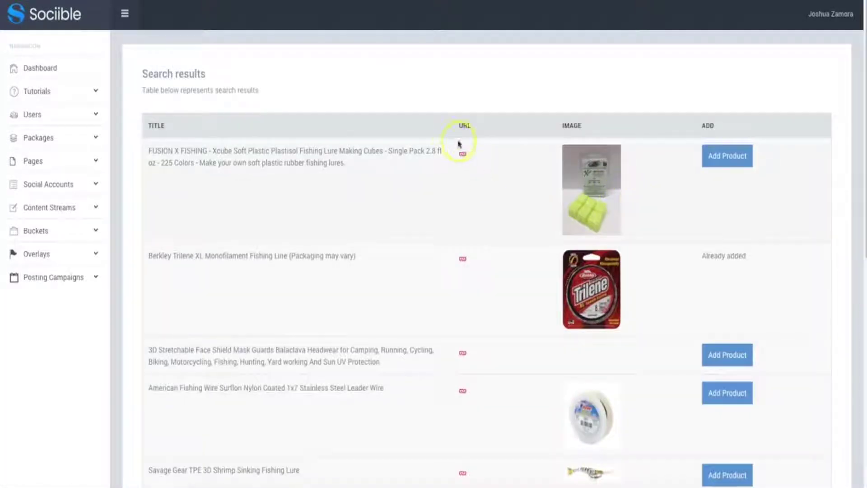
pyautogui.click(737, 149)
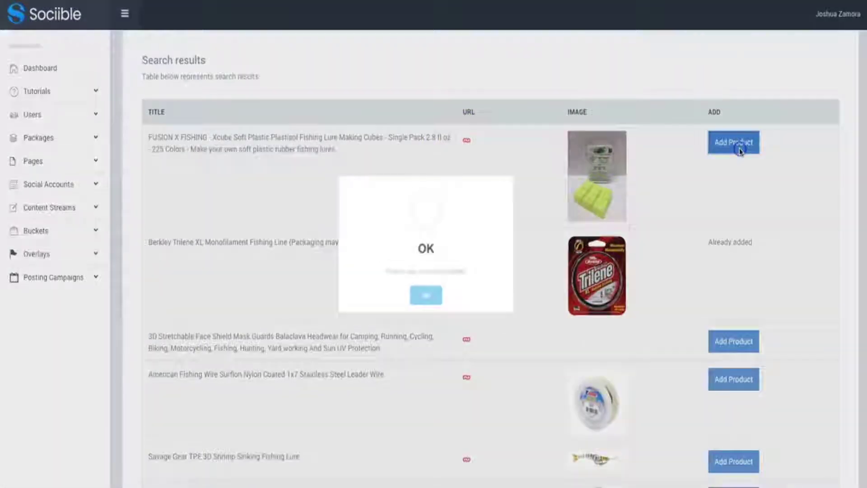
pyautogui.scroll(-8, 630, 266)
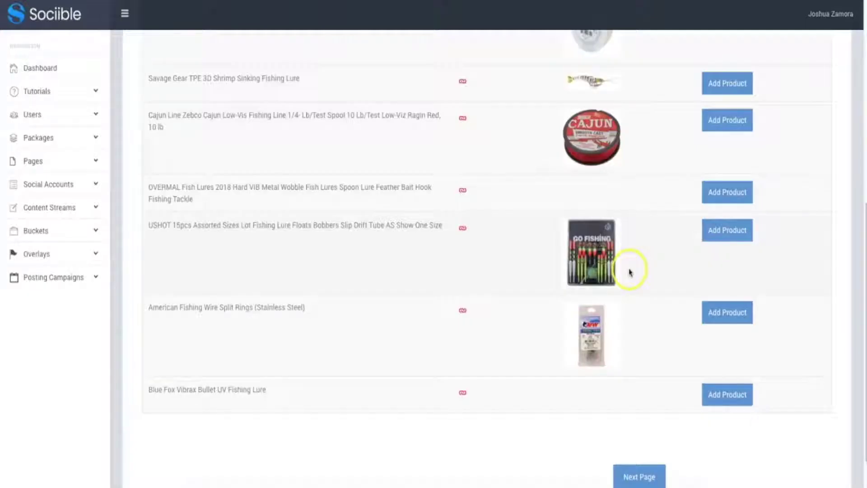
pyautogui.click(733, 230)
pyautogui.click(424, 312)
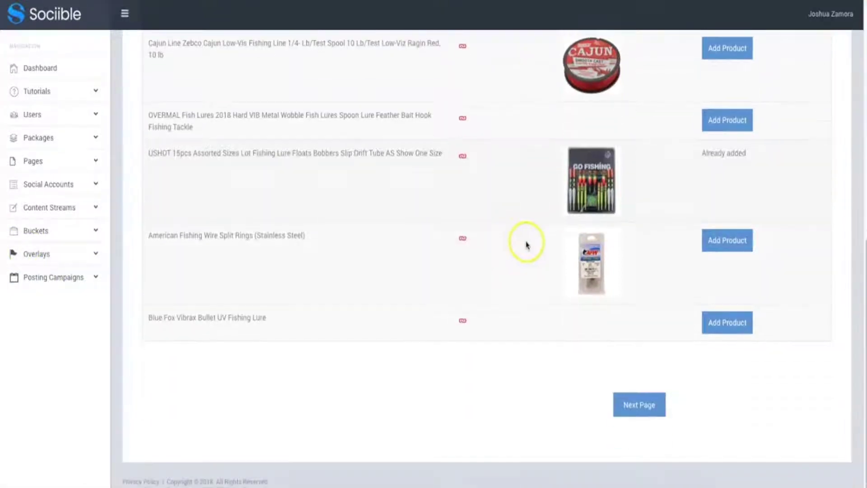
pyautogui.scroll(15, 527, 245)
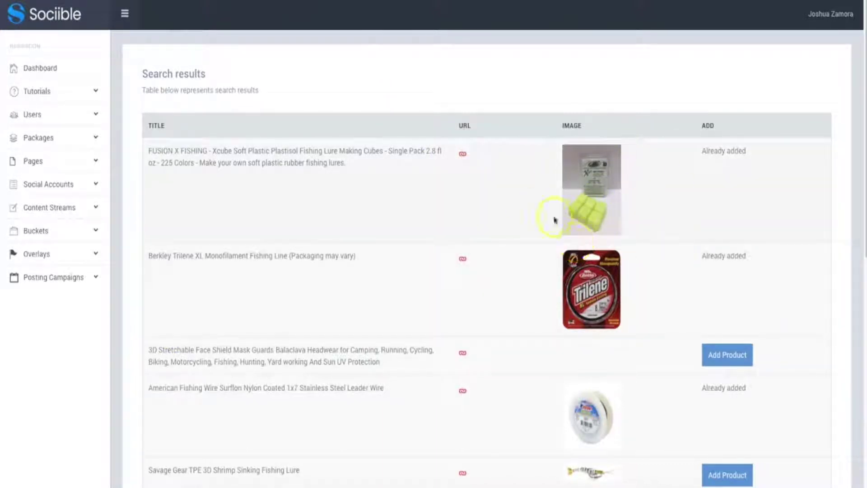
# Open a new posting campaign form and name it Demo Campaign
pyautogui.click(60, 254)
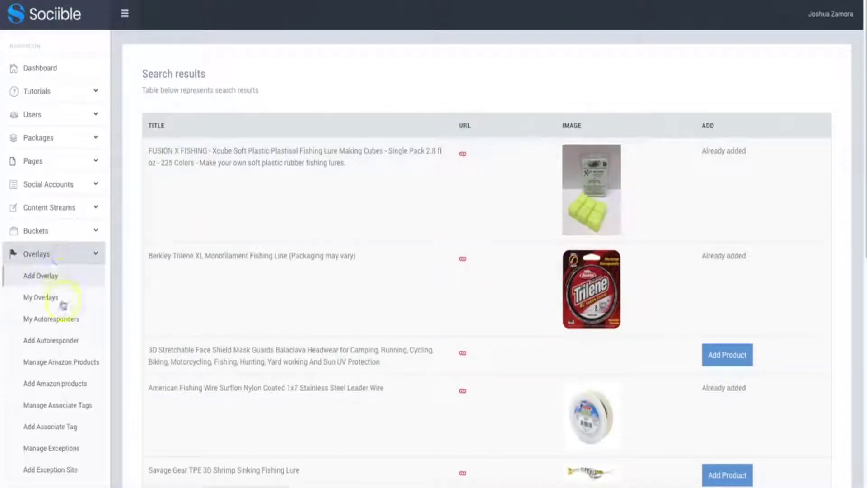
pyautogui.click(88, 258)
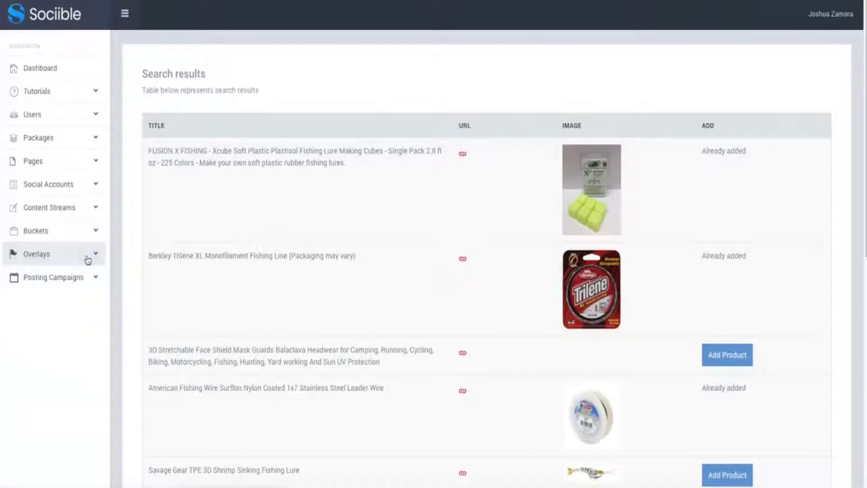
pyautogui.click(78, 279)
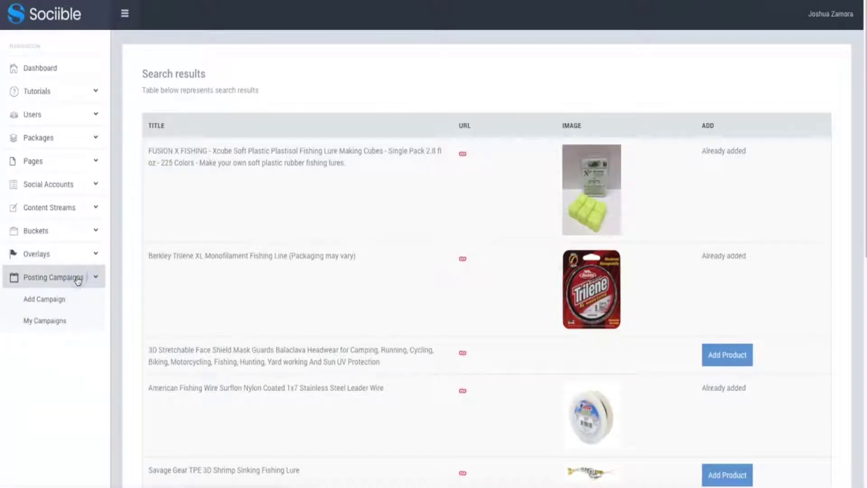
pyautogui.click(61, 299)
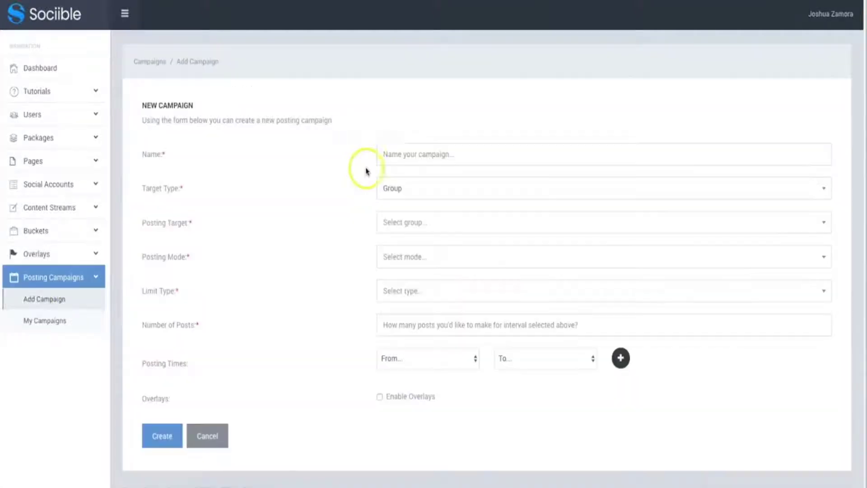
pyautogui.click(439, 154)
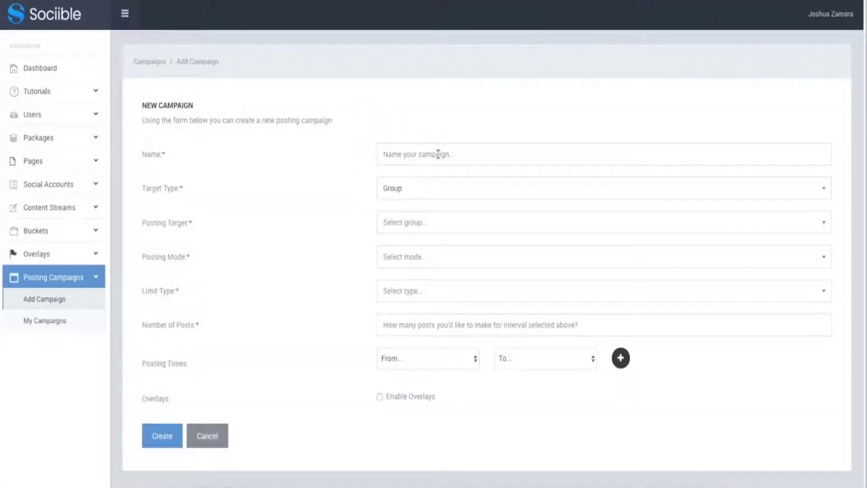
# Set the target type to Account and the posting target to Fishing Page
pyautogui.click(446, 188)
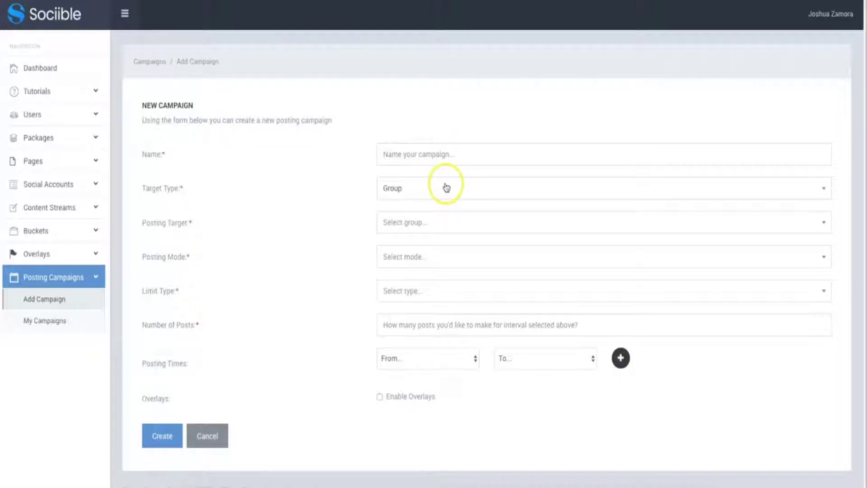
pyautogui.click(409, 192)
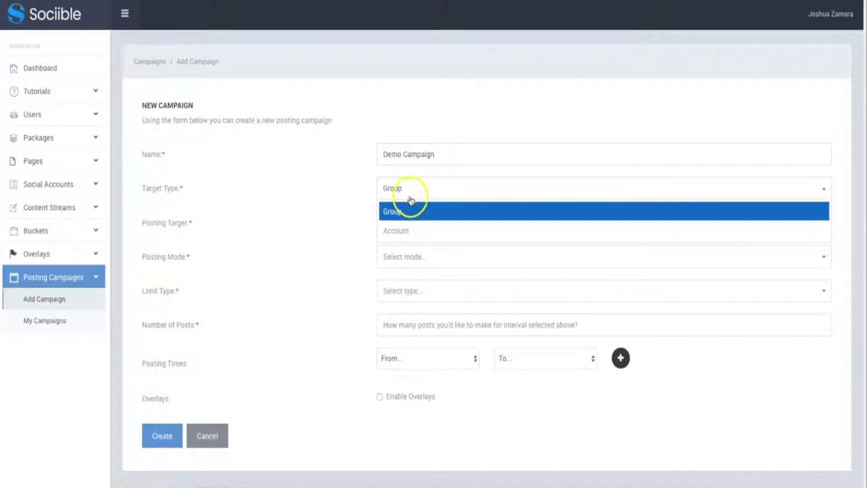
pyautogui.click(414, 231)
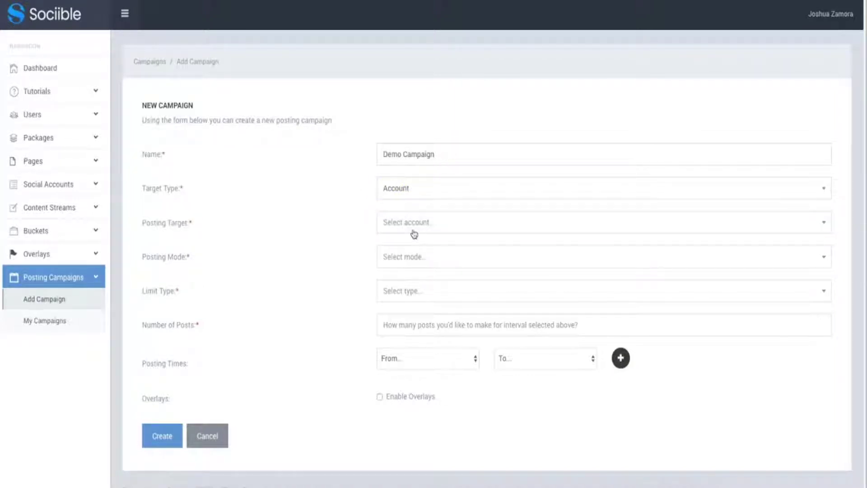
pyautogui.click(414, 230)
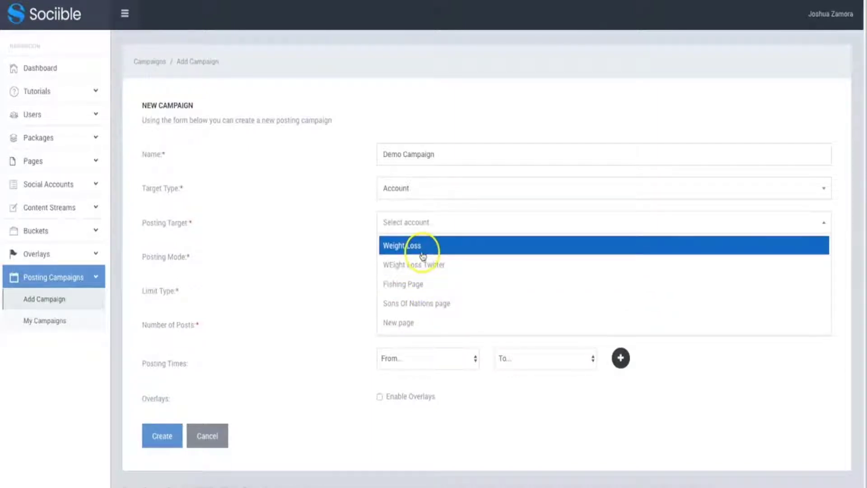
pyautogui.click(427, 287)
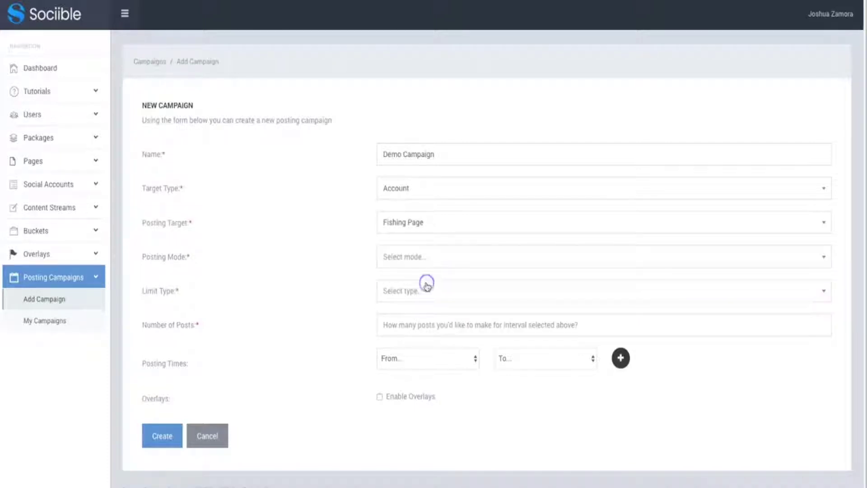
# Set the posting mode to Bucket Posting using the Fishing bucket
pyautogui.click(422, 255)
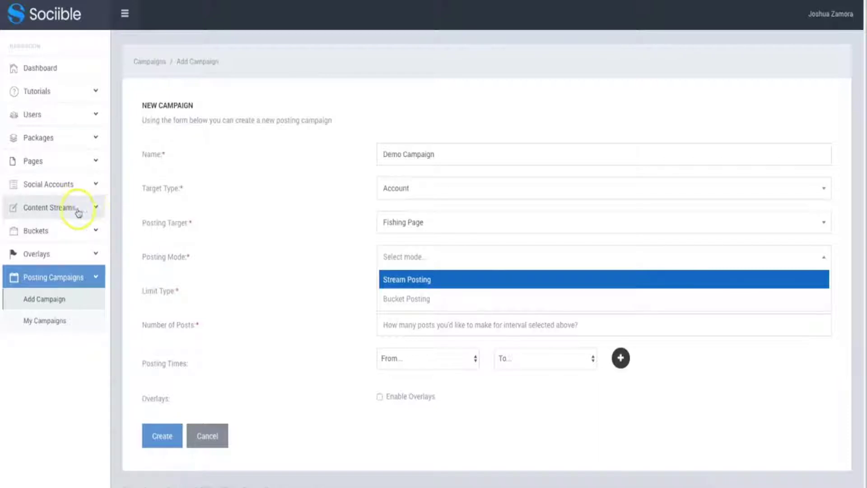
pyautogui.click(422, 300)
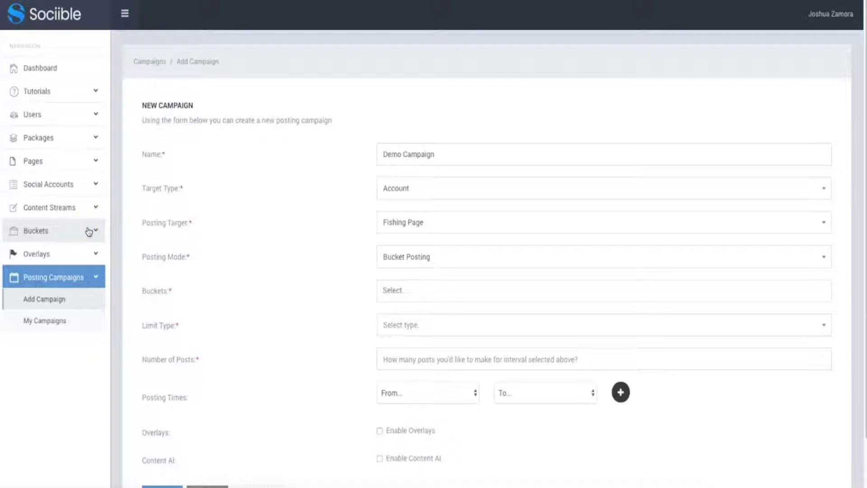
pyautogui.click(441, 285)
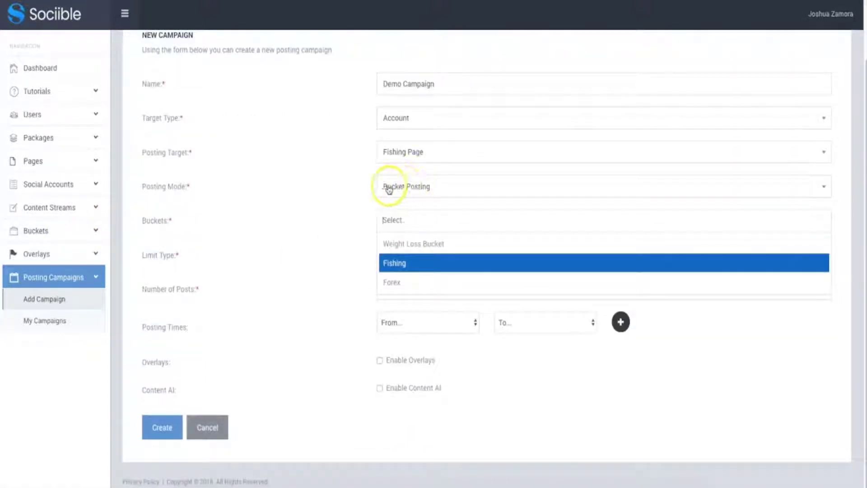
pyautogui.click(413, 265)
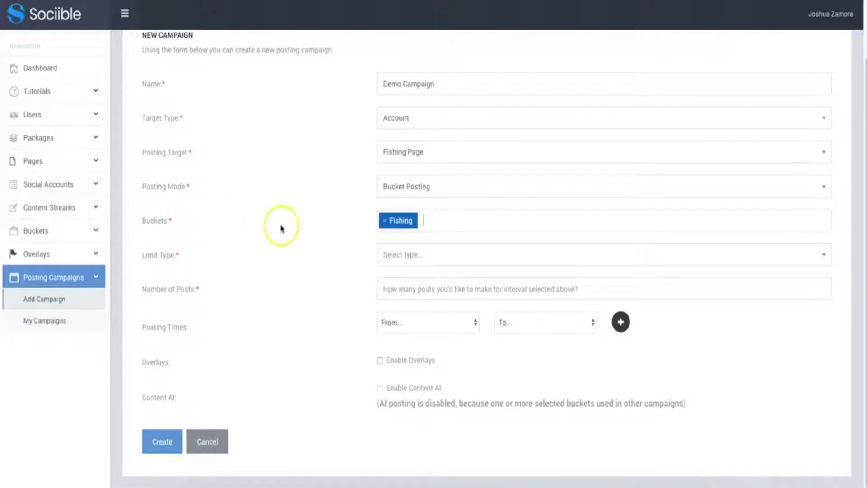
# Limit the campaign to 3 posts per day
pyautogui.click(402, 257)
pyautogui.click(402, 278)
pyautogui.scroll(-1, 342, 248)
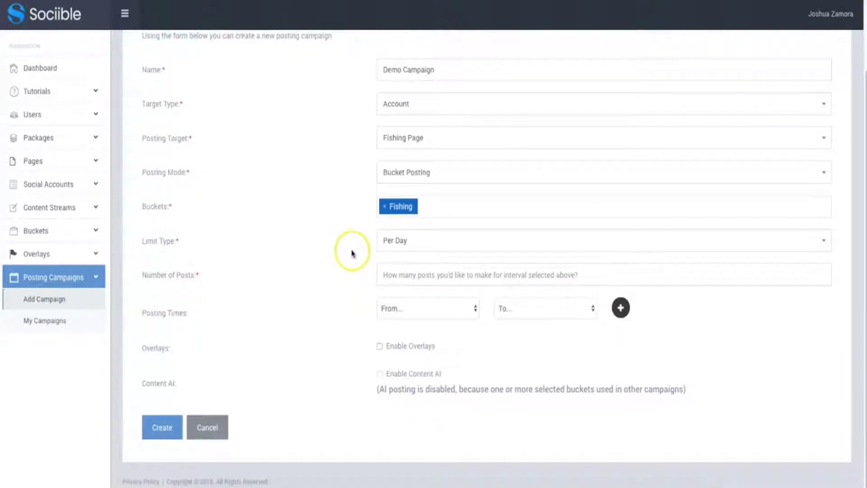
pyautogui.click(413, 275)
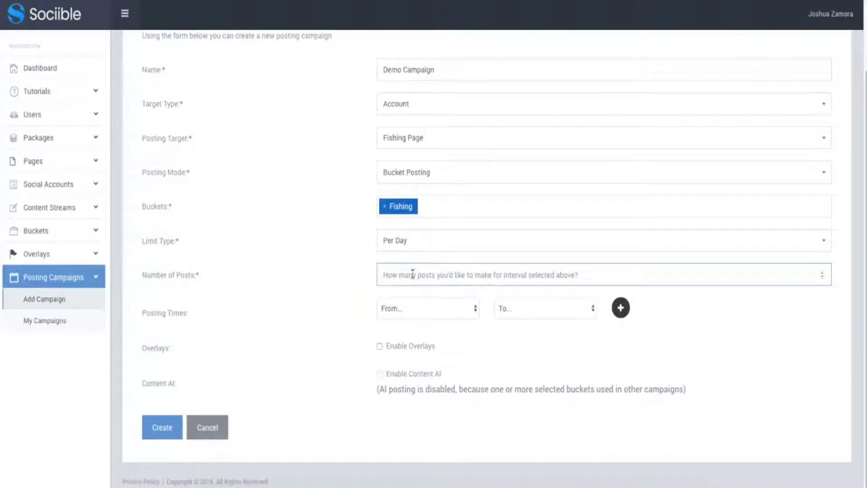
pyautogui.write('3')
pyautogui.click(338, 287)
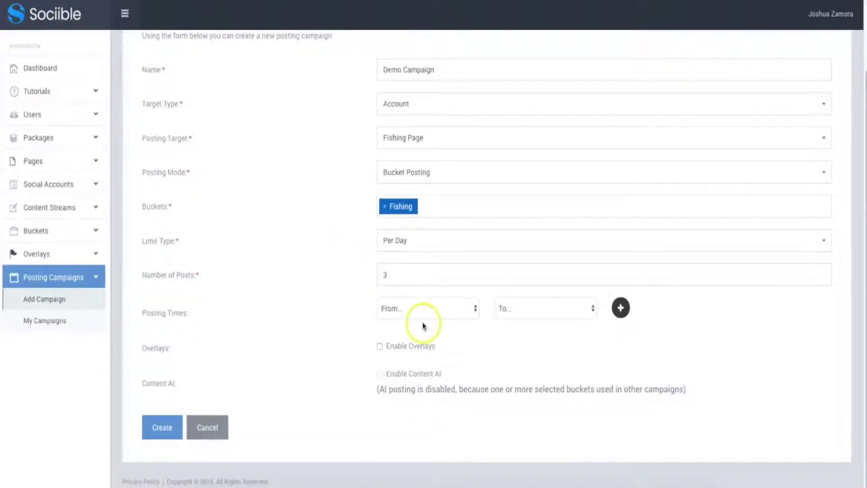
pyautogui.scroll(2, 618, 307)
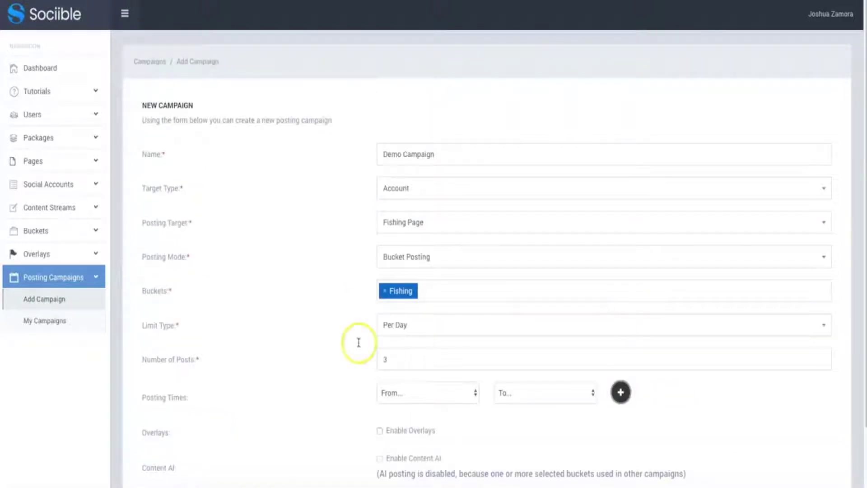
pyautogui.scroll(-2, 364, 345)
# Add posting windows of 9 AM–11 AM and 2 PM–7 PM
pyautogui.click(437, 309)
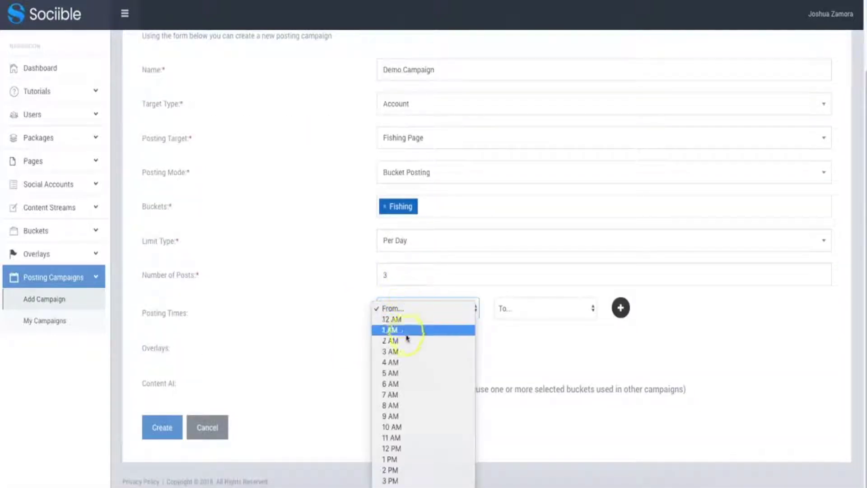
pyautogui.click(403, 416)
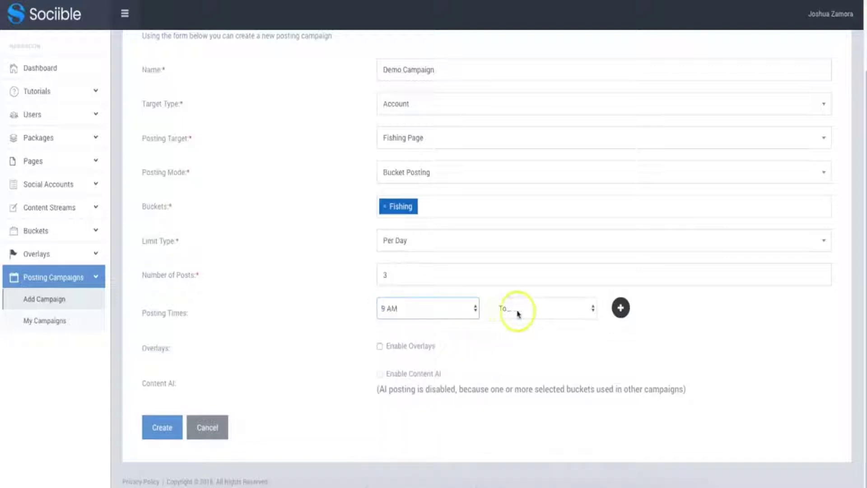
pyautogui.click(521, 308)
pyautogui.click(527, 429)
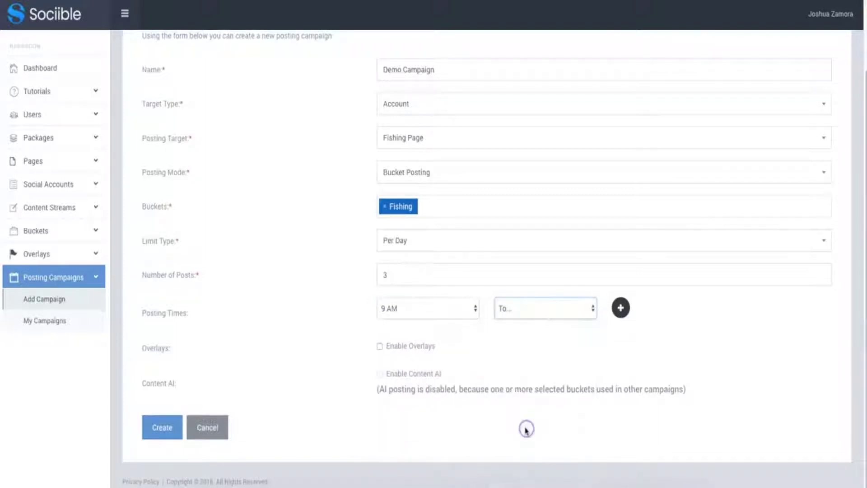
pyautogui.click(621, 307)
pyautogui.scroll(-2, 398, 370)
pyautogui.click(418, 333)
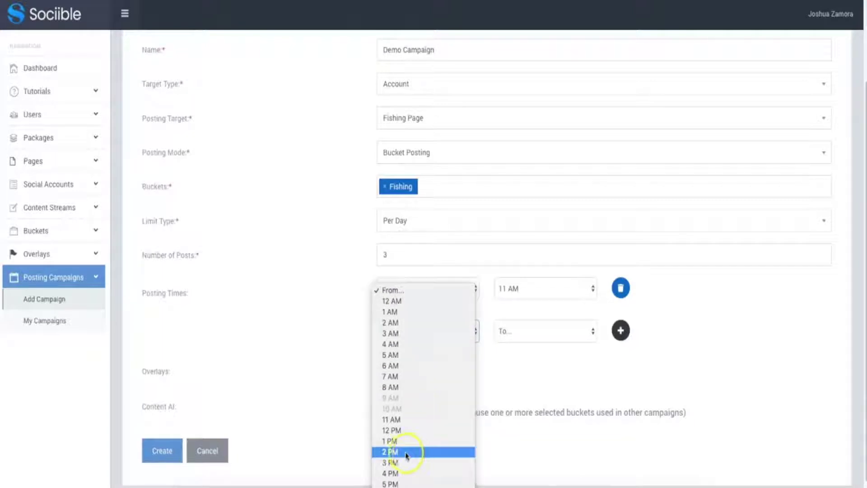
pyautogui.click(410, 452)
pyautogui.click(507, 331)
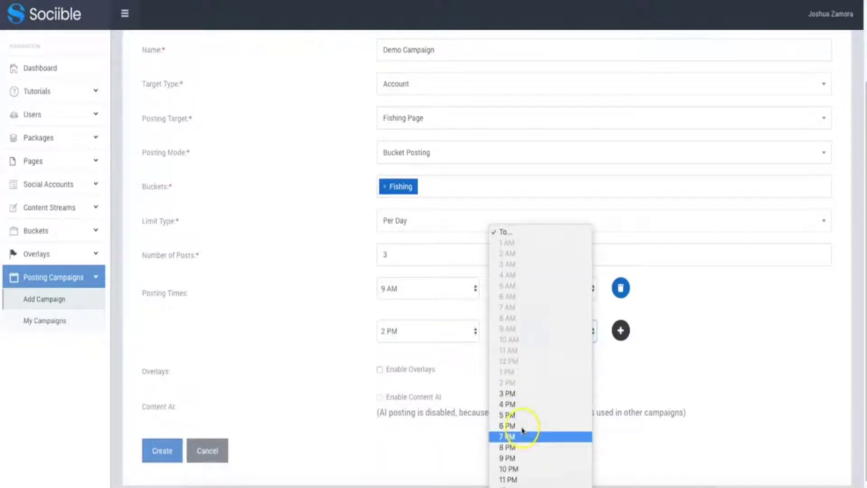
pyautogui.click(521, 437)
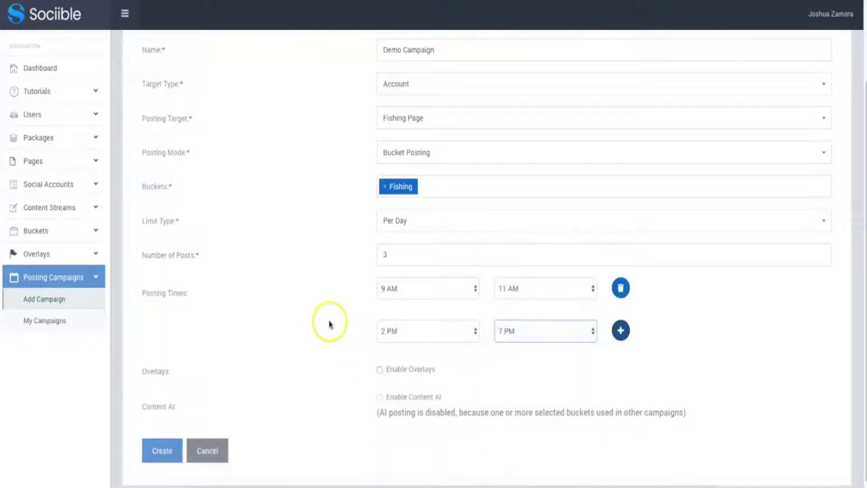
pyautogui.click(620, 330)
pyautogui.scroll(-4, 407, 321)
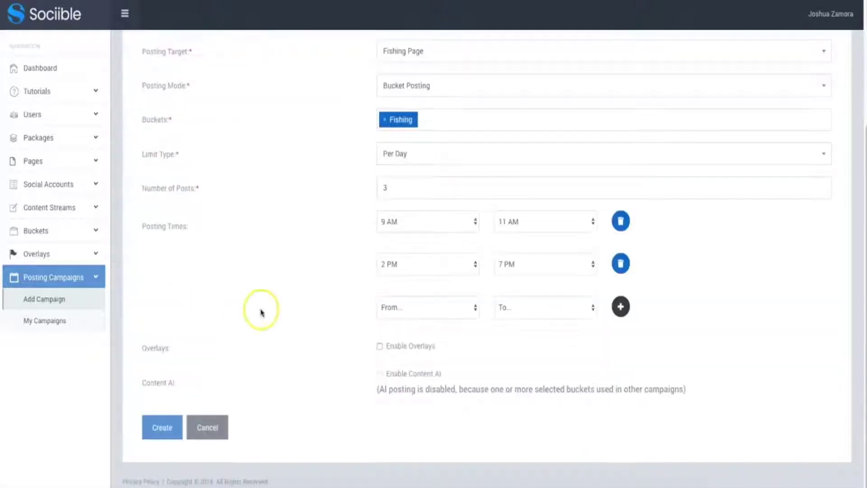
# Enable overlays for the campaign, keeping the overlay URL type at Default
pyautogui.click(375, 349)
pyautogui.scroll(-2, 379, 348)
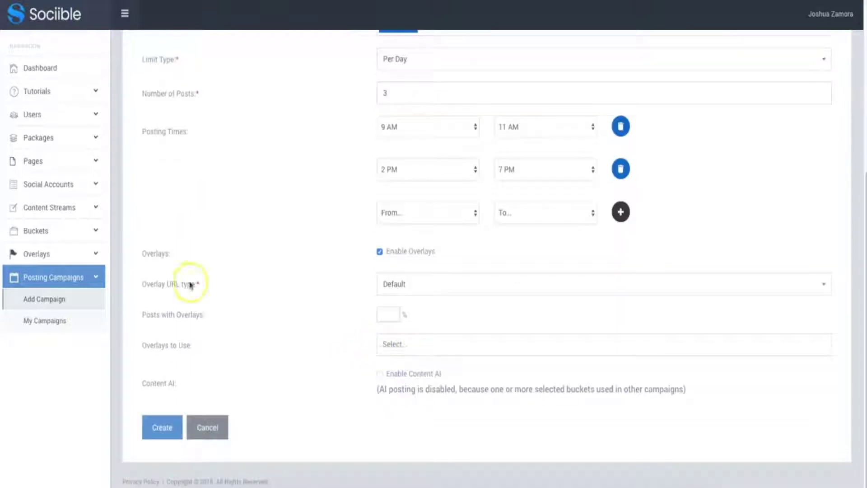
pyautogui.click(414, 285)
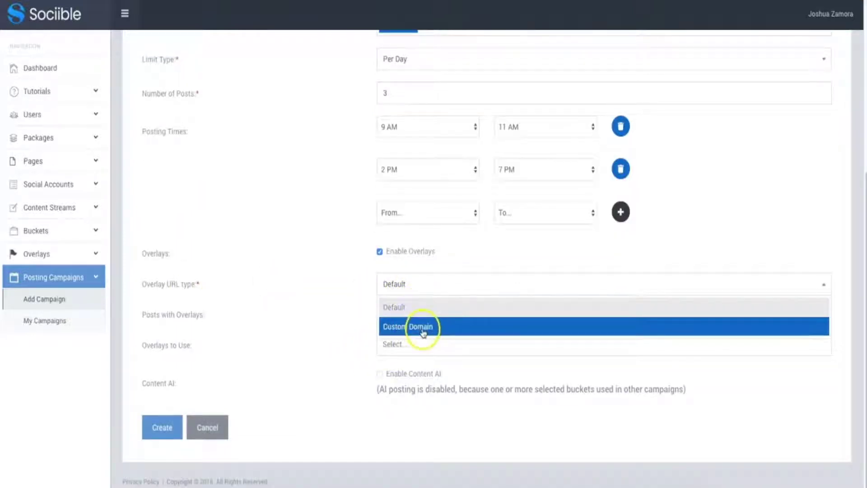
pyautogui.click(387, 285)
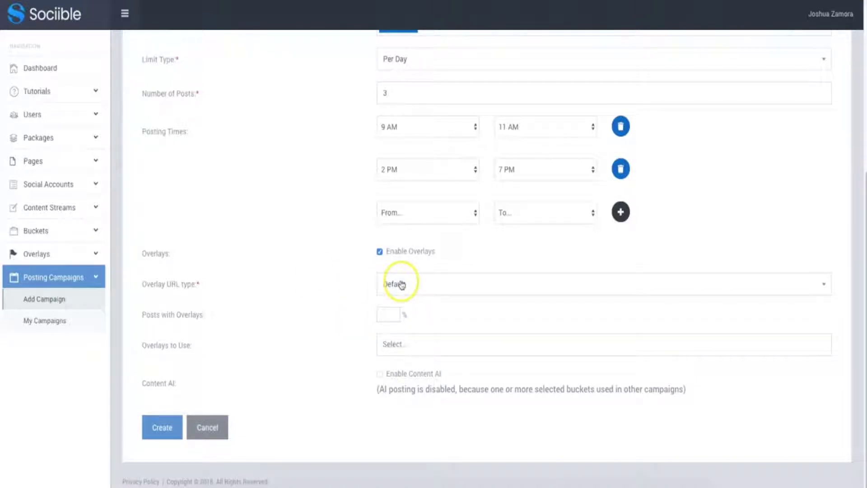
pyautogui.click(404, 286)
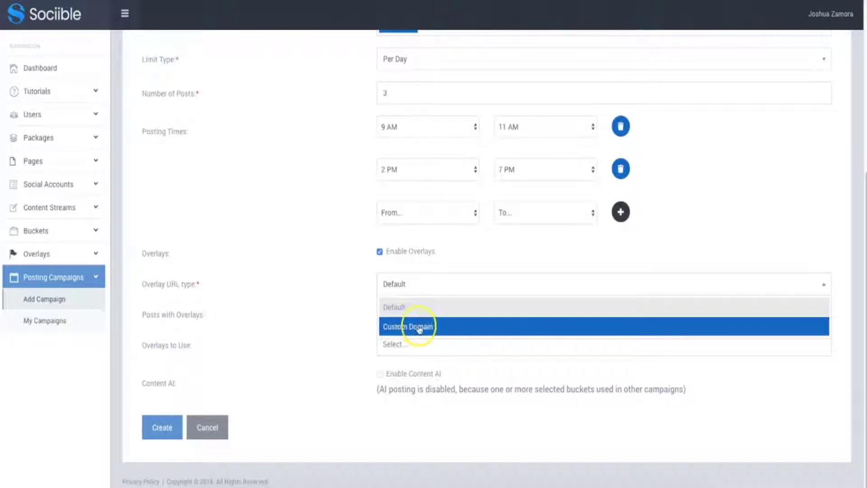
pyautogui.click(364, 315)
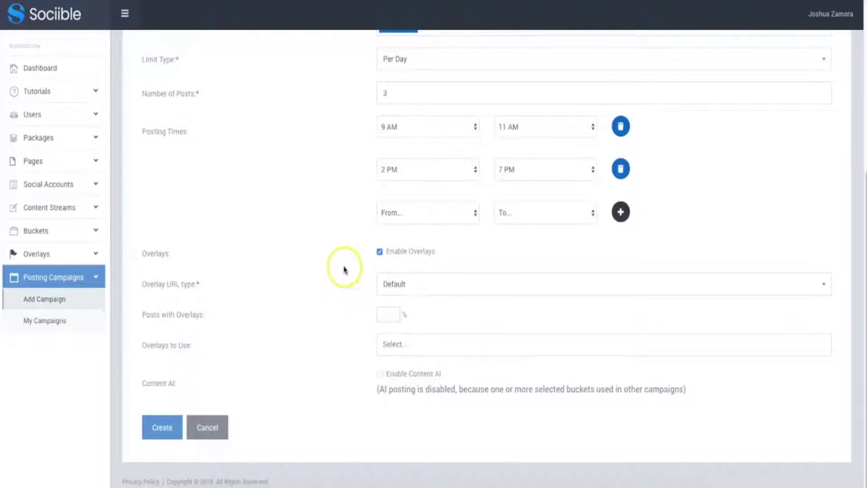
pyautogui.click(409, 287)
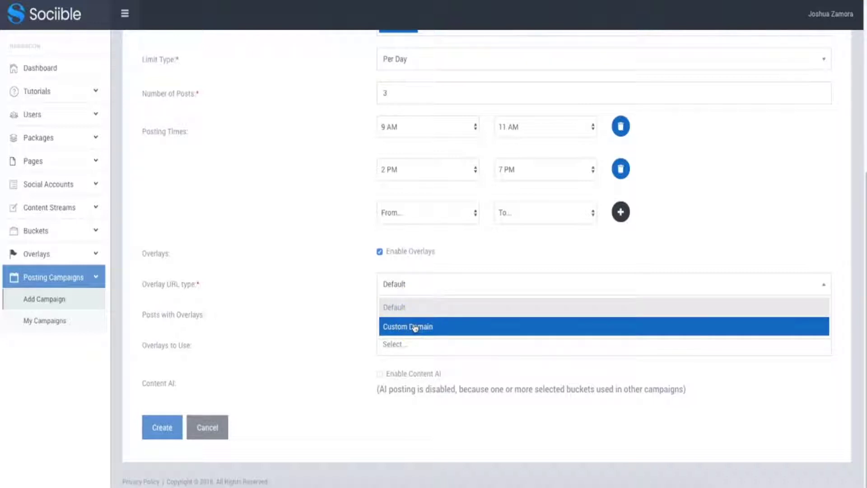
pyautogui.click(333, 252)
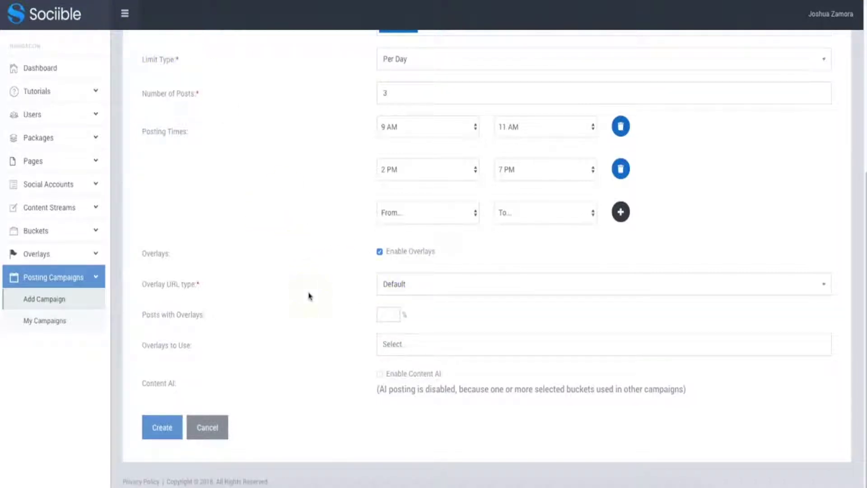
pyautogui.click(426, 287)
pyautogui.click(359, 284)
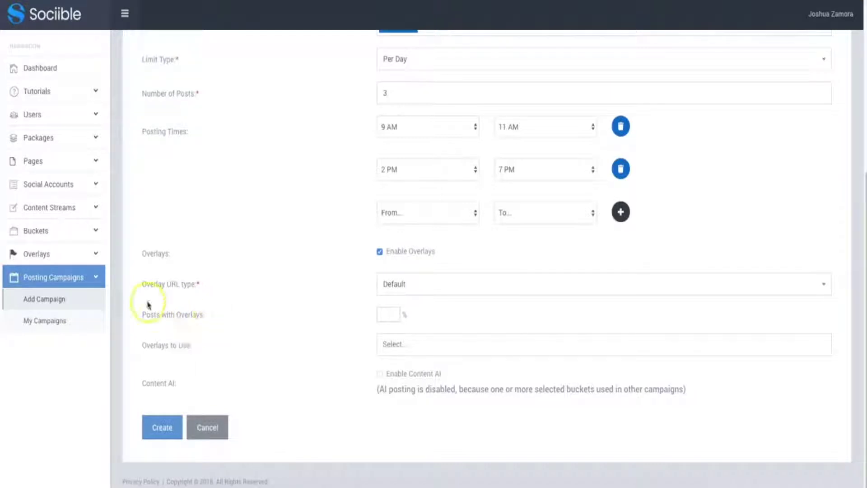
# Put overlays on 100% of posts and choose the Mahi overlay
pyautogui.click(387, 312)
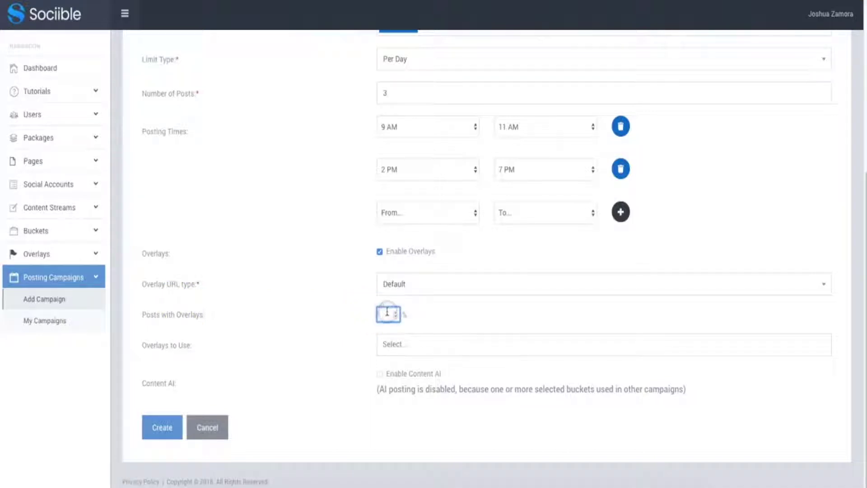
pyautogui.click(327, 334)
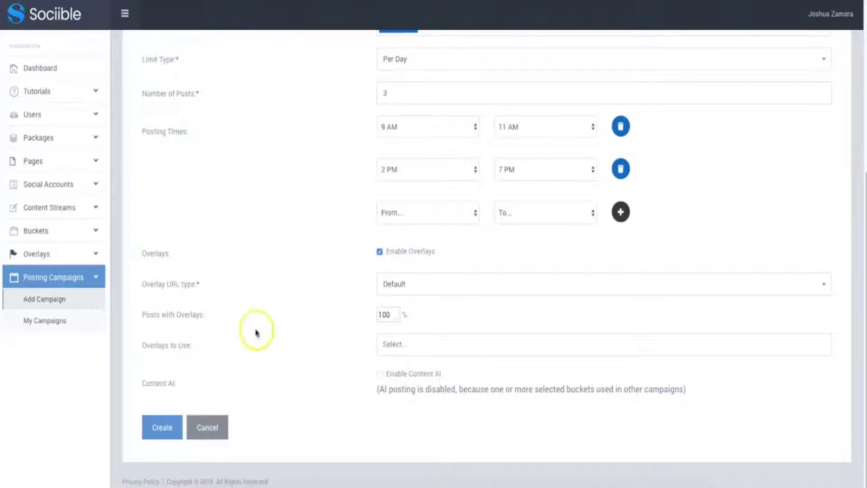
pyautogui.click(396, 348)
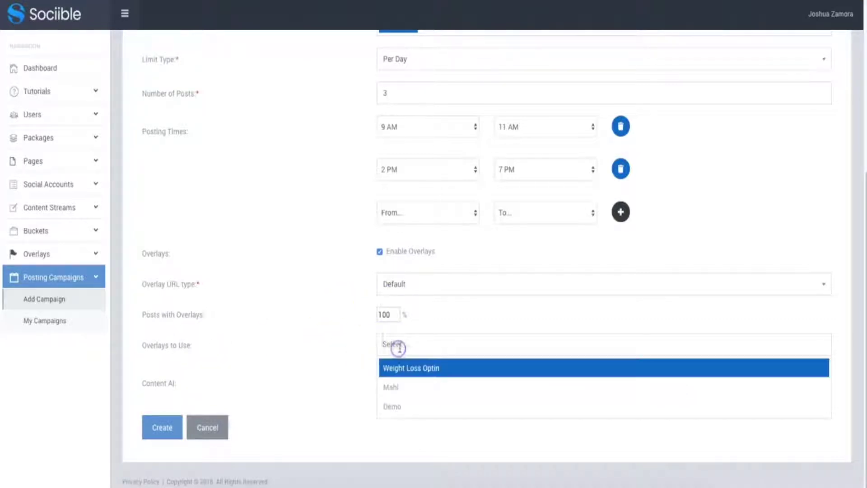
pyautogui.click(407, 388)
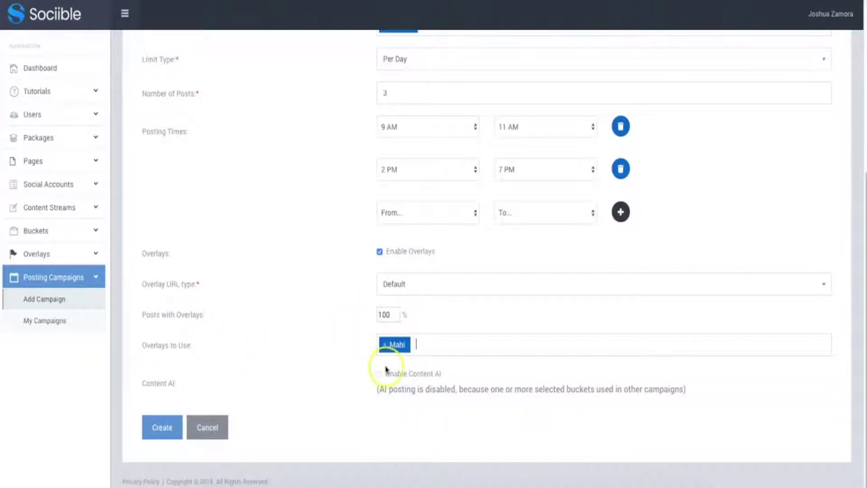
pyautogui.click(387, 348)
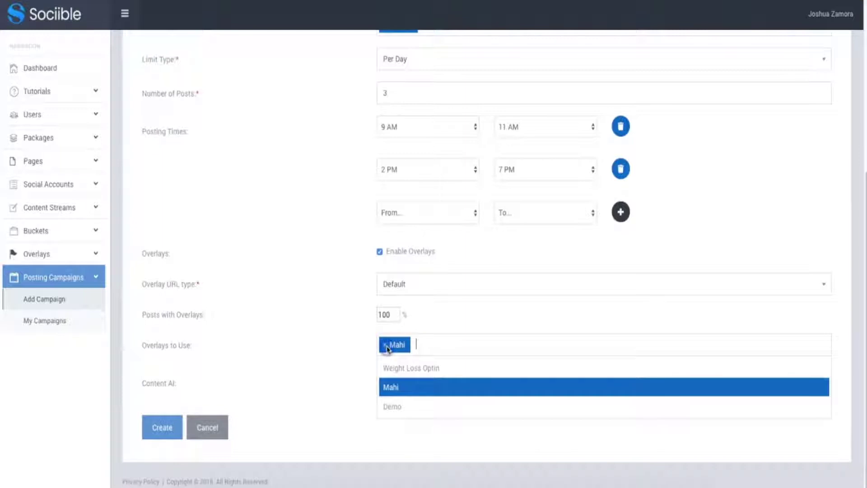
# Add the Demo overlay alongside Mahi in the campaign's Overlays to Use
pyautogui.click(398, 407)
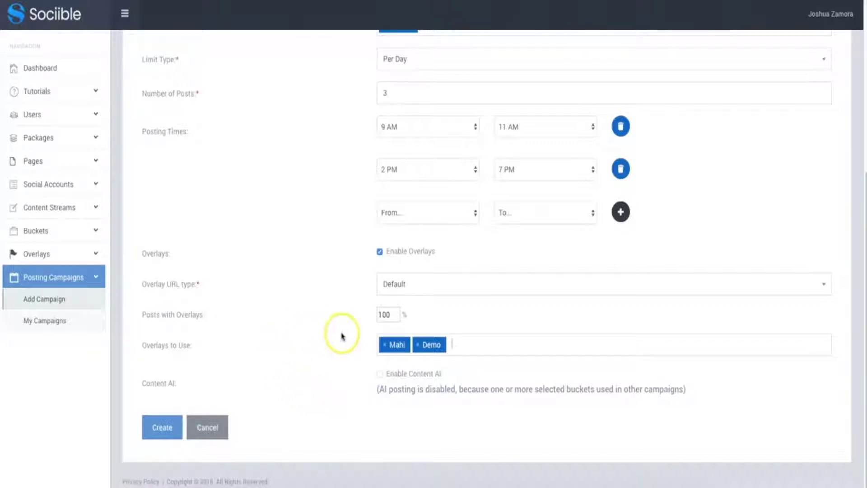
pyautogui.scroll(3, 285, 219)
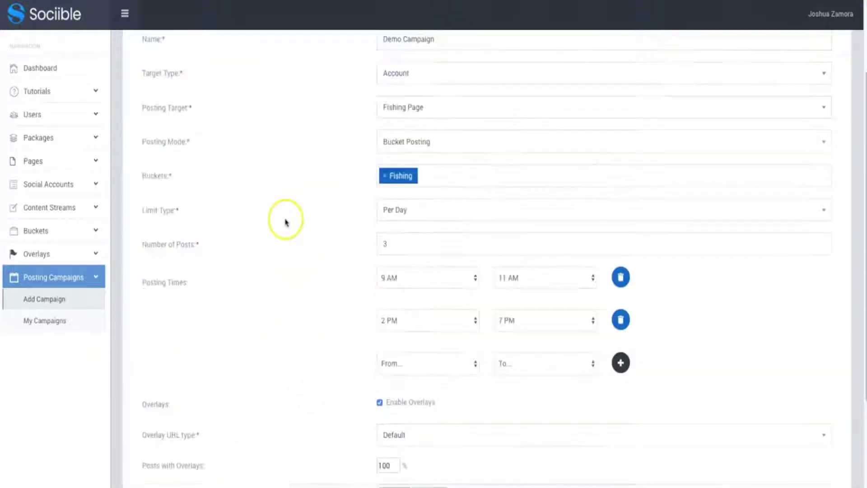
# Create Demo Campaign as a Bucket posting campaign targeting Fishing Page
pyautogui.scroll(-3, 284, 218)
pyautogui.click(153, 425)
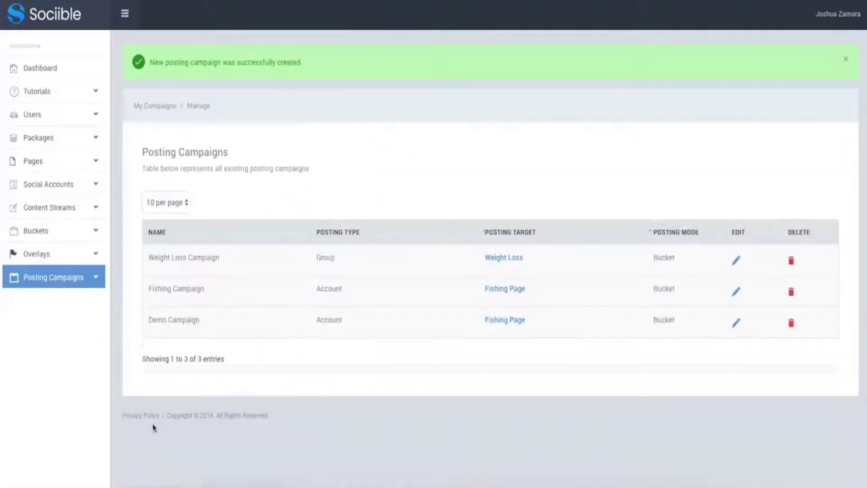